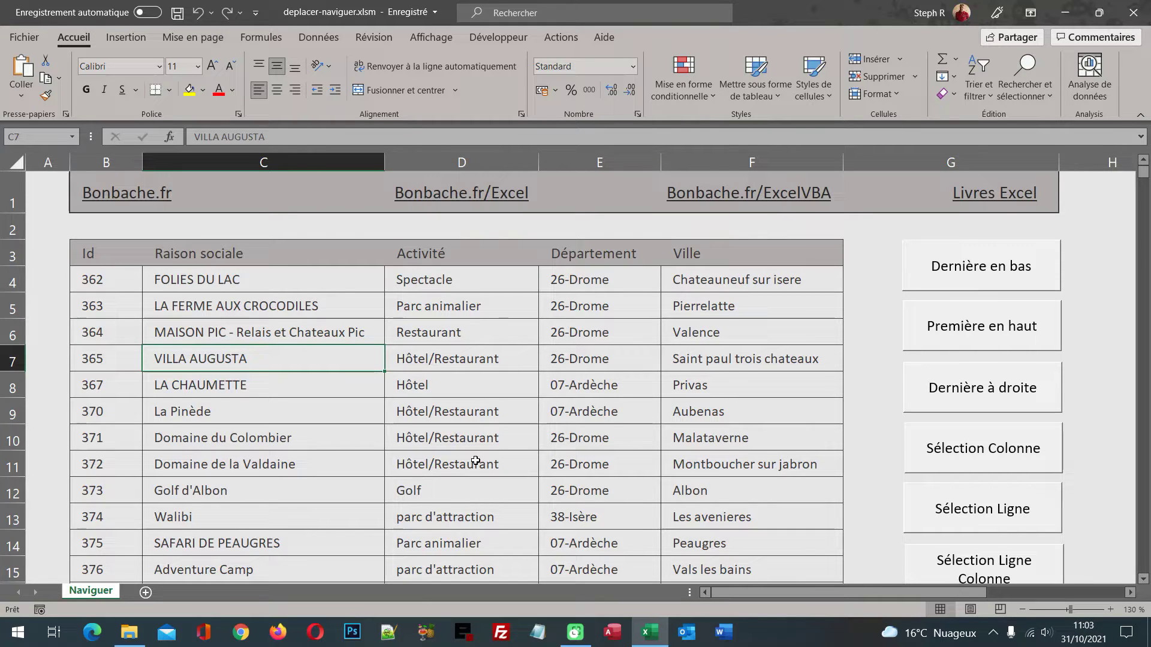
From C5, jump with End+Down to the last filled cell C1000, then return to A1
click(345, 334)
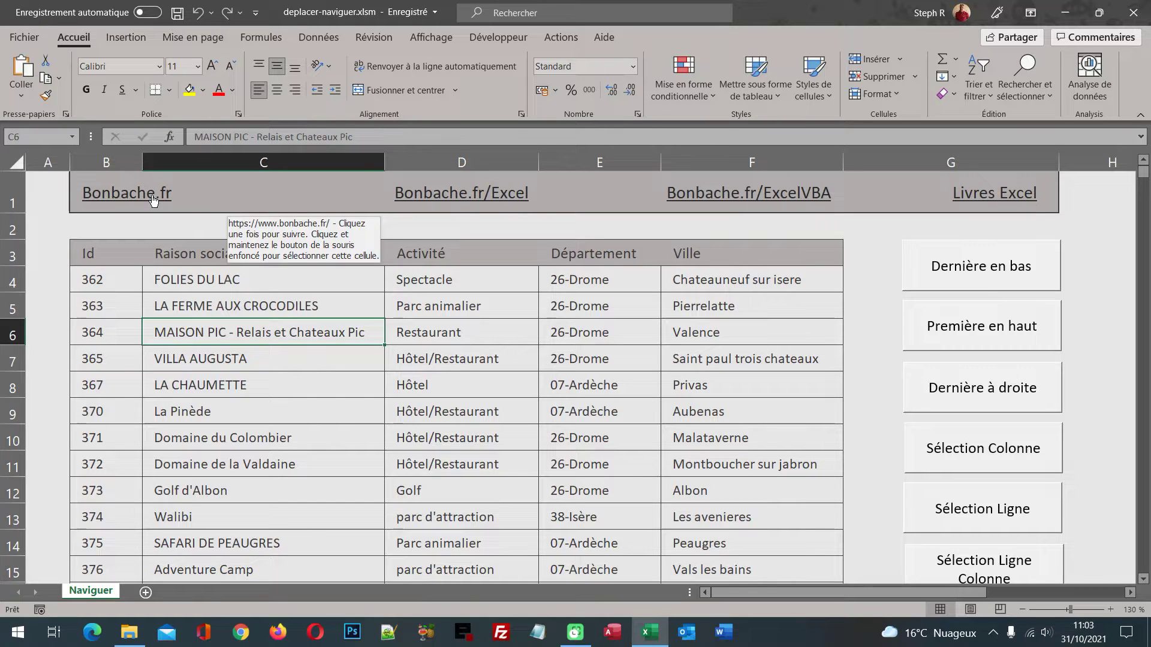
click(327, 303)
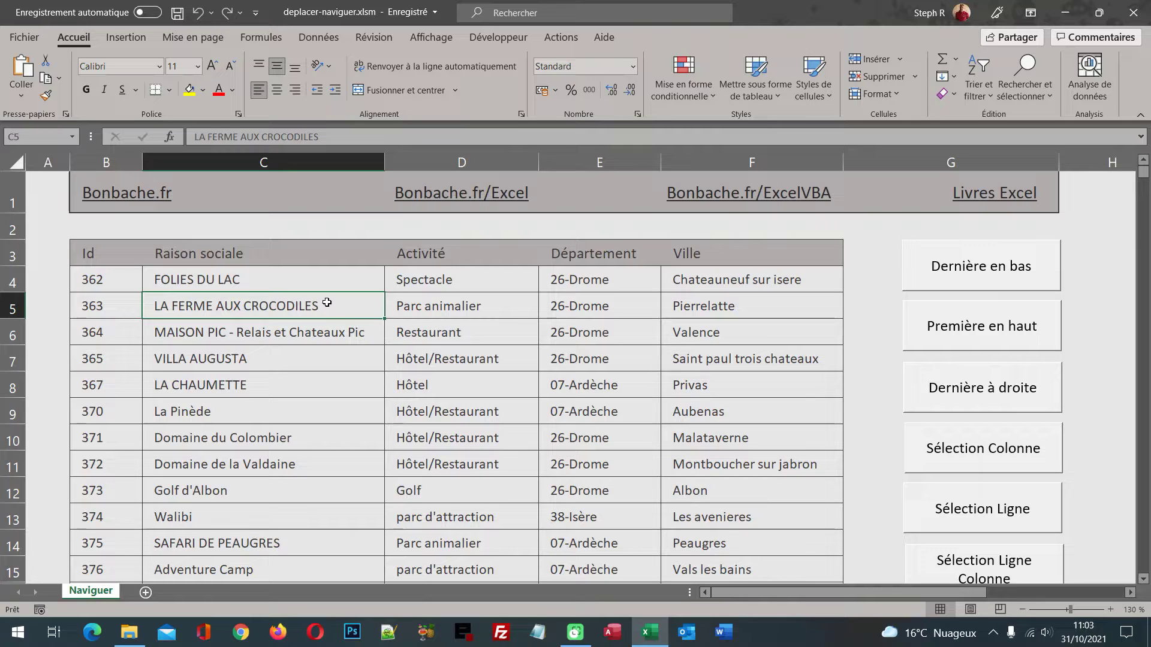
key(End)
key(Down)
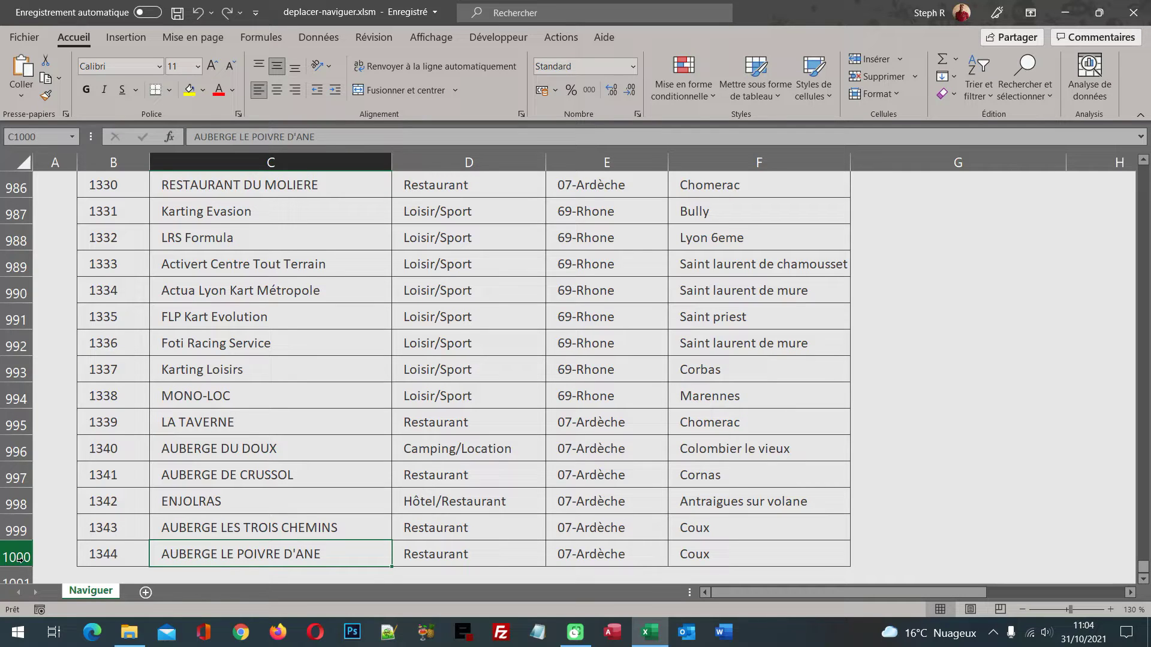
key(ctrl+Home)
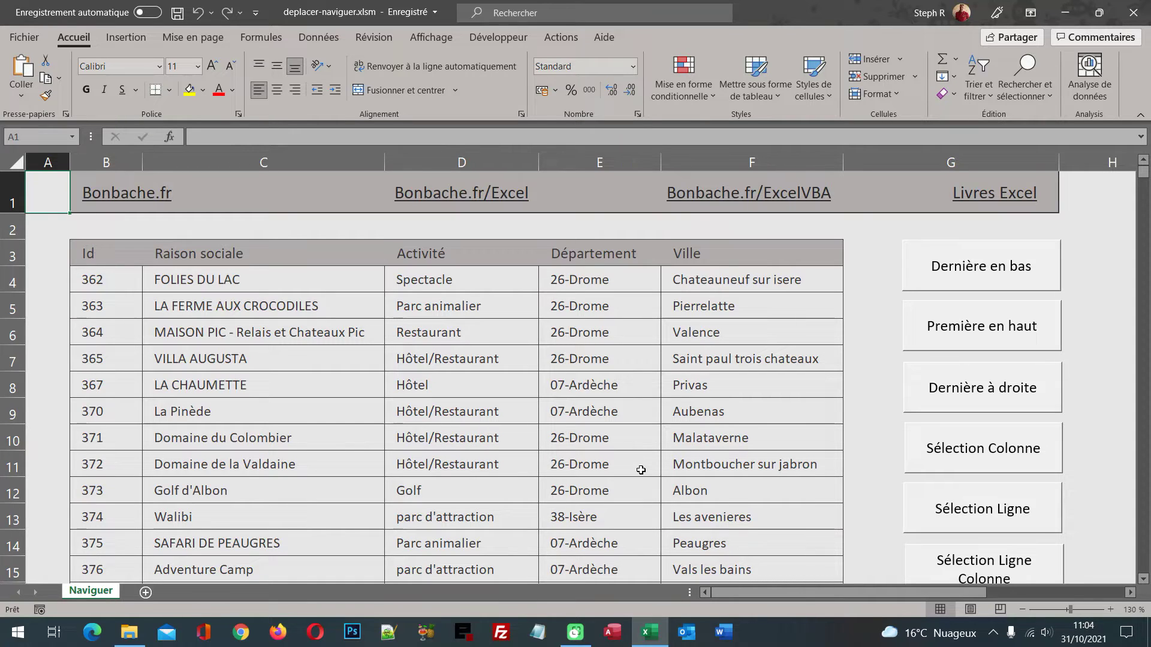
click(568, 44)
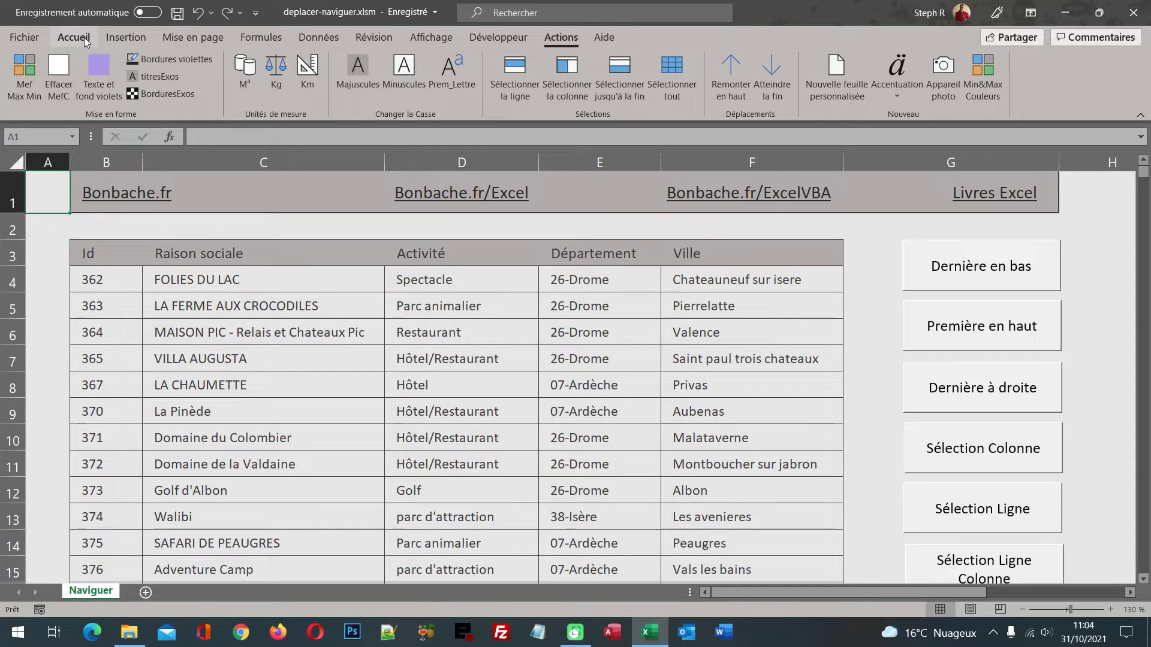
click(84, 37)
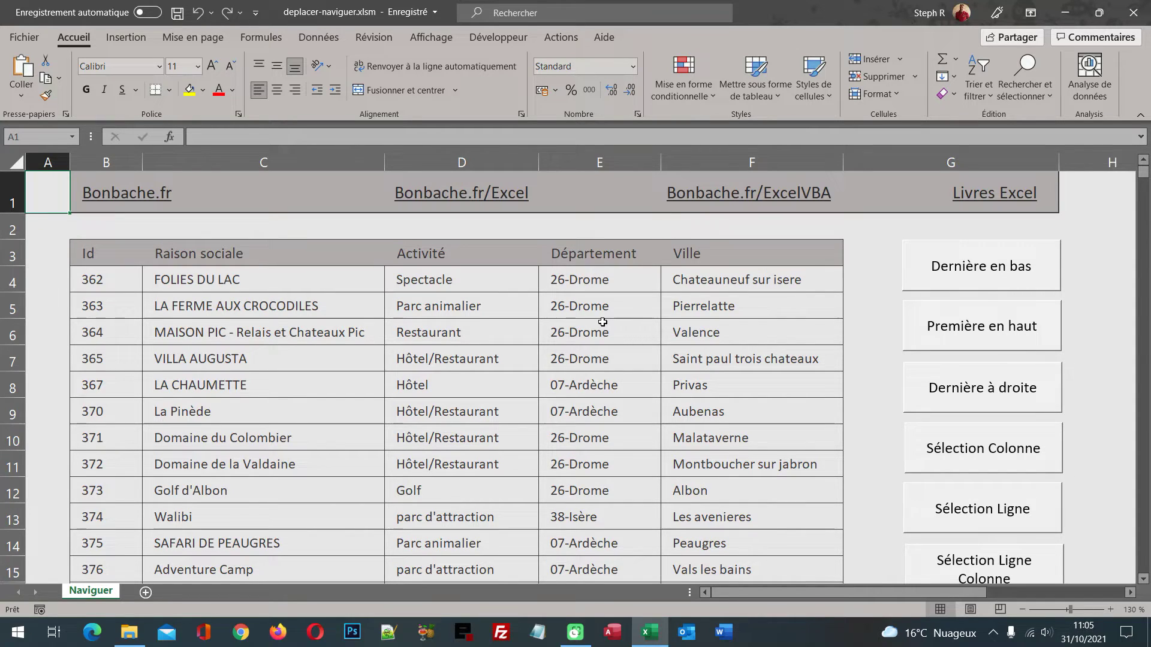
In Module1, write Selection.End(xlUp).Select inside the premiereEnHaut macro
key(alt+F11)
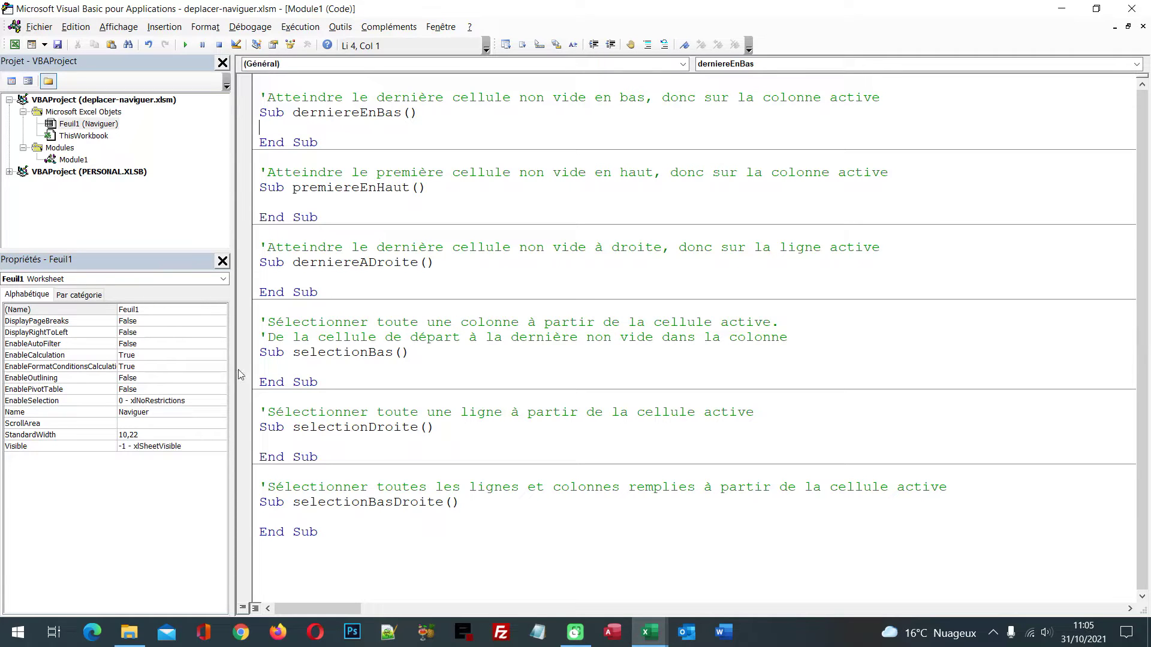
click(67, 160)
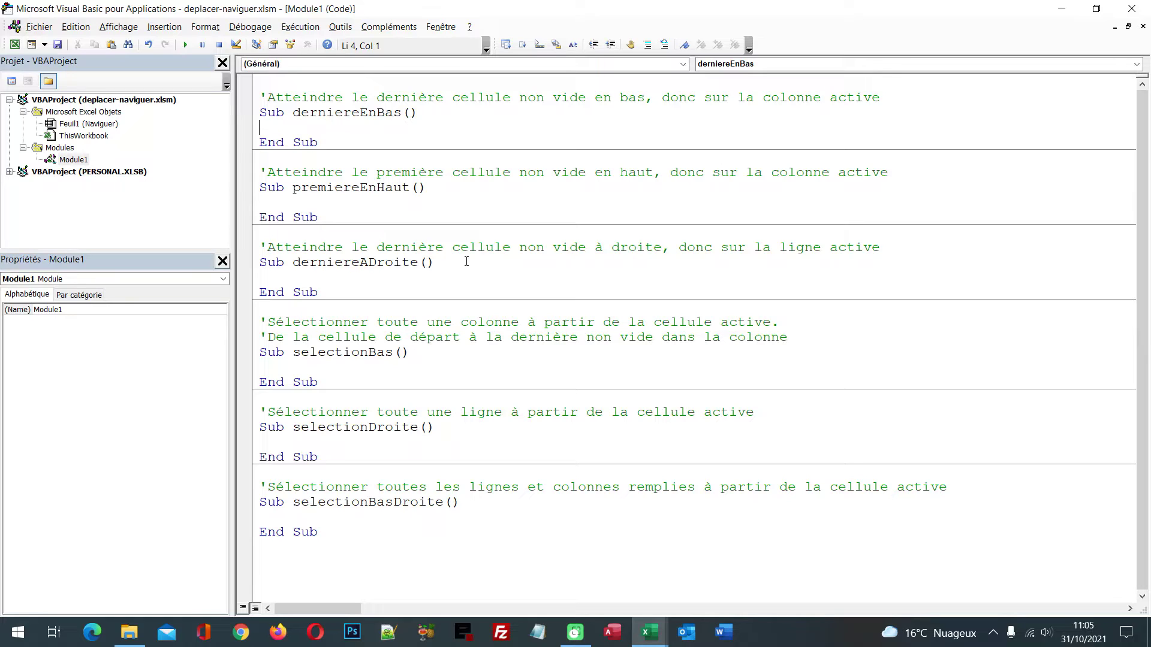
click(336, 202)
text(Selection)
text(.)
text(End)
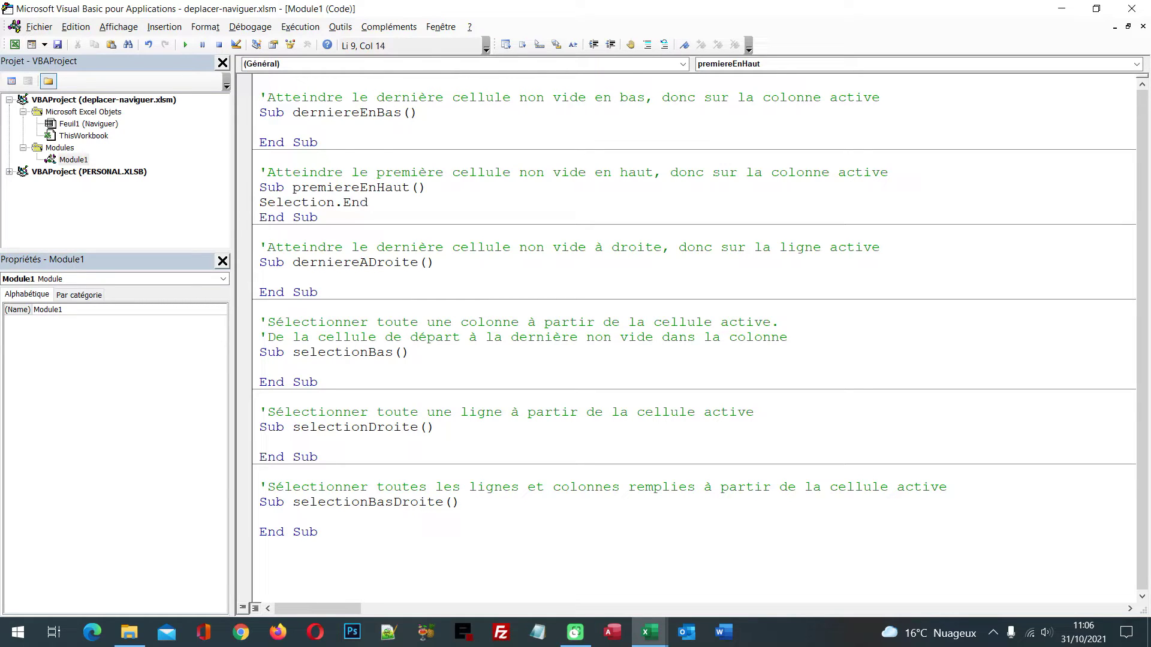
text(()
text(xlUp))
text(Select)
click(543, 574)
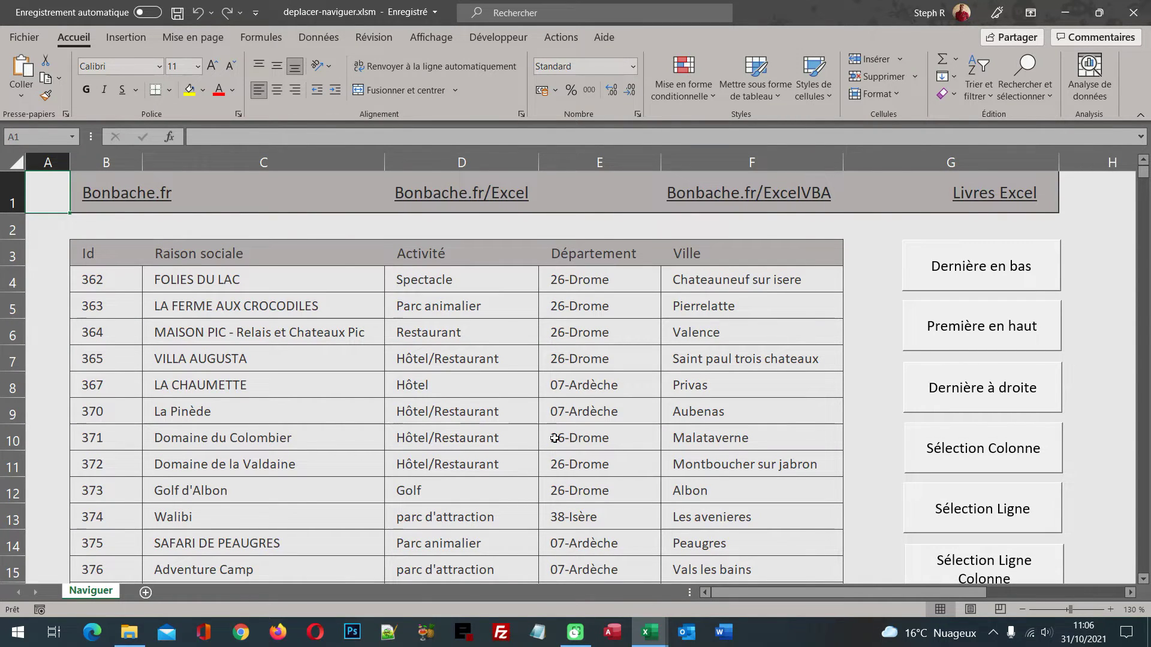
Run the 'Première en haut' macro from E11, landing on the Département heading in E3
click(601, 461)
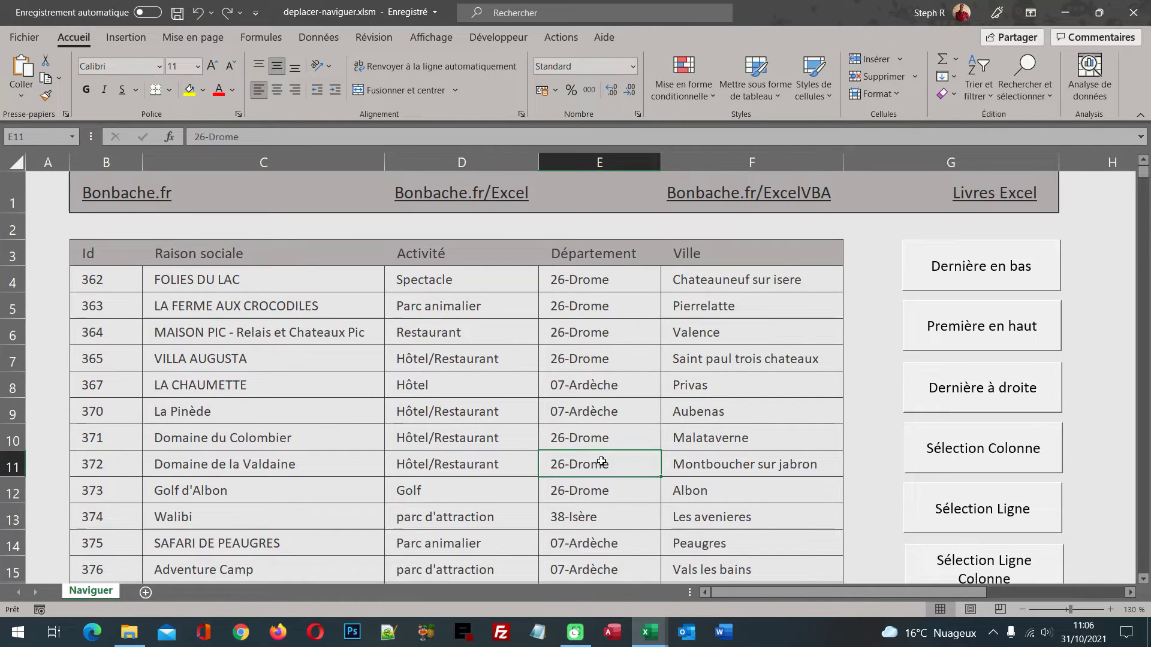
click(987, 331)
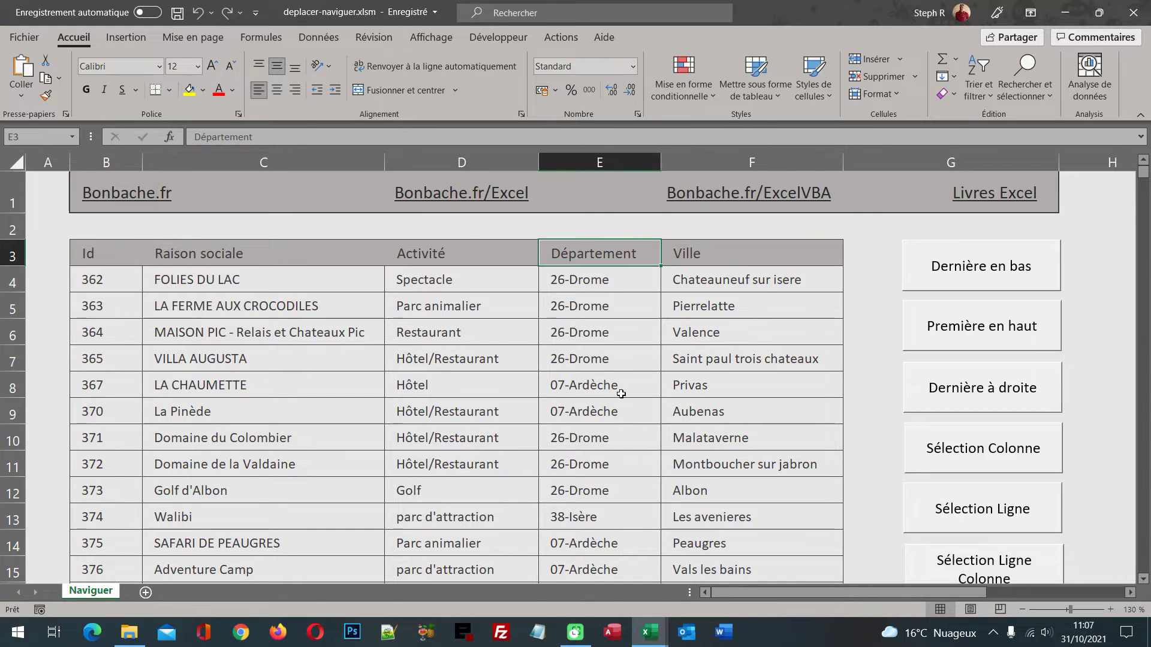
mouse_move(645, 631)
click(708, 579)
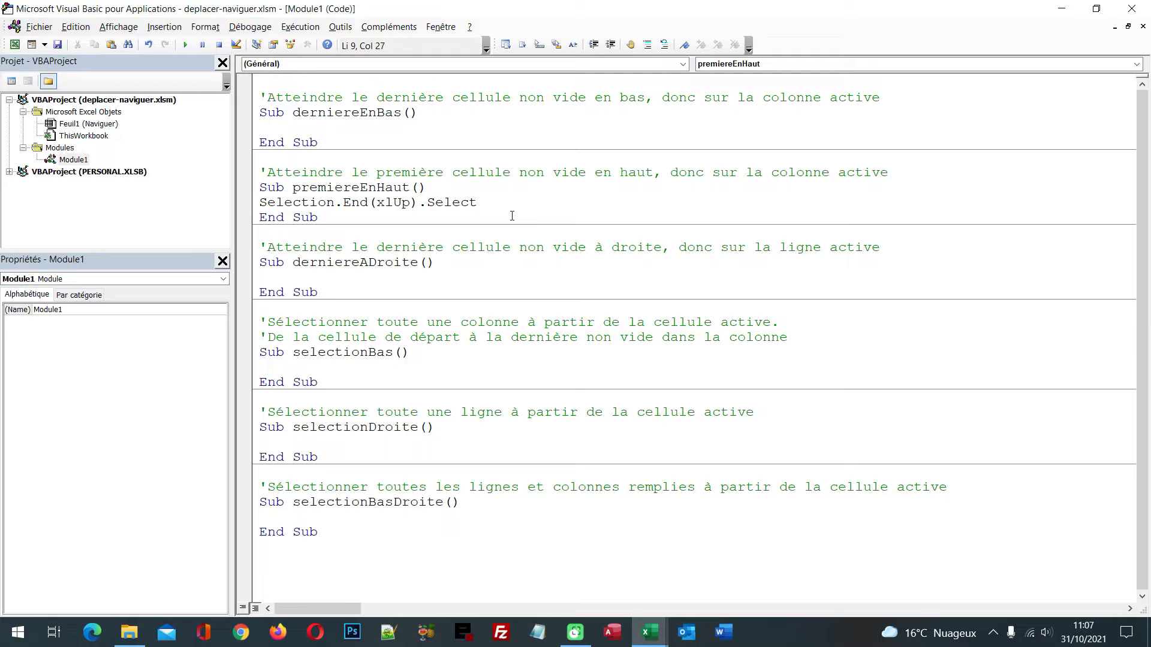
Copy the xlUp line into dernierEnBas and change it to Selection.End(xlDown).Select
key(shift+Home)
key(ctrl+c)
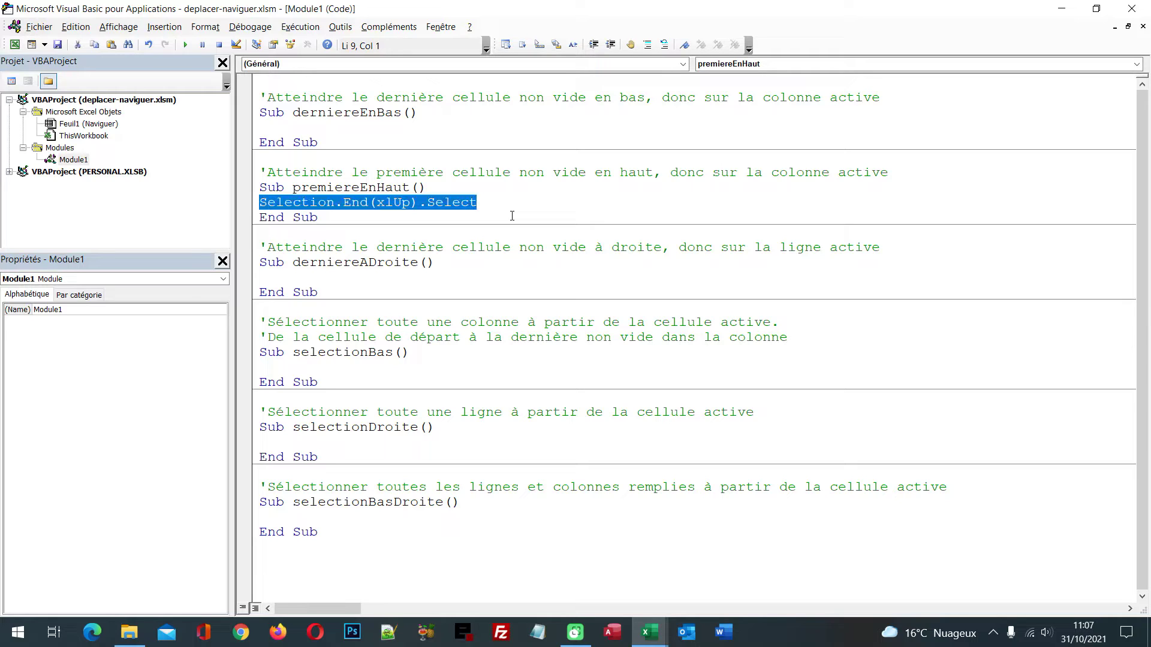
click(294, 126)
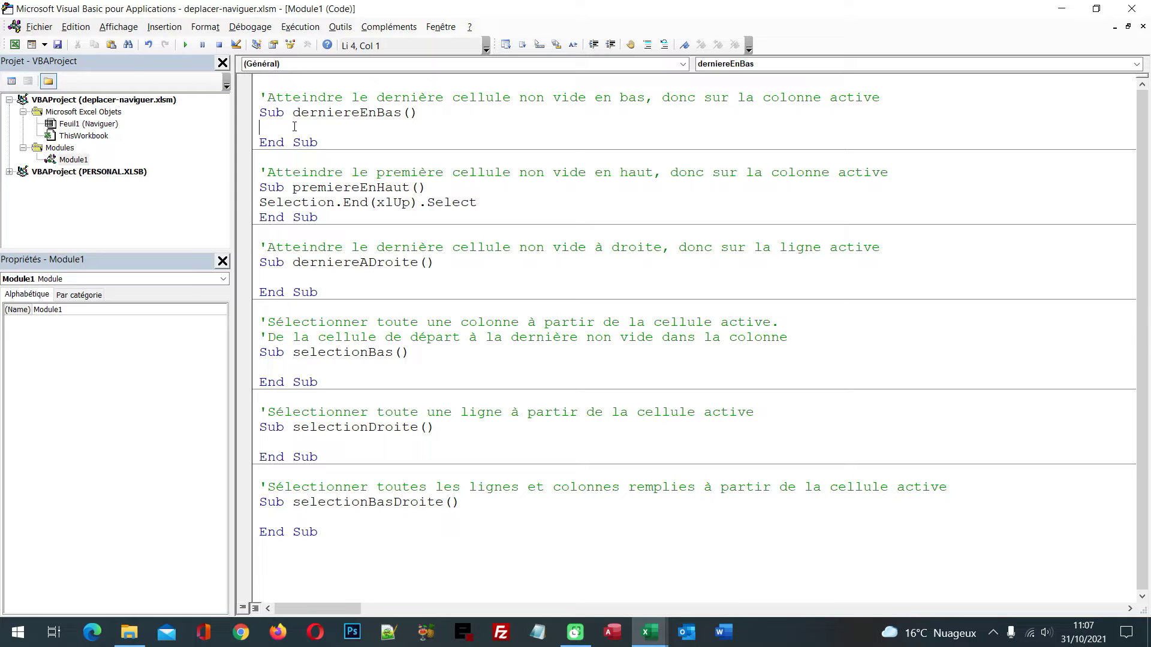
key(ctrl+v)
key(shift+Right)
key(shift+Right)
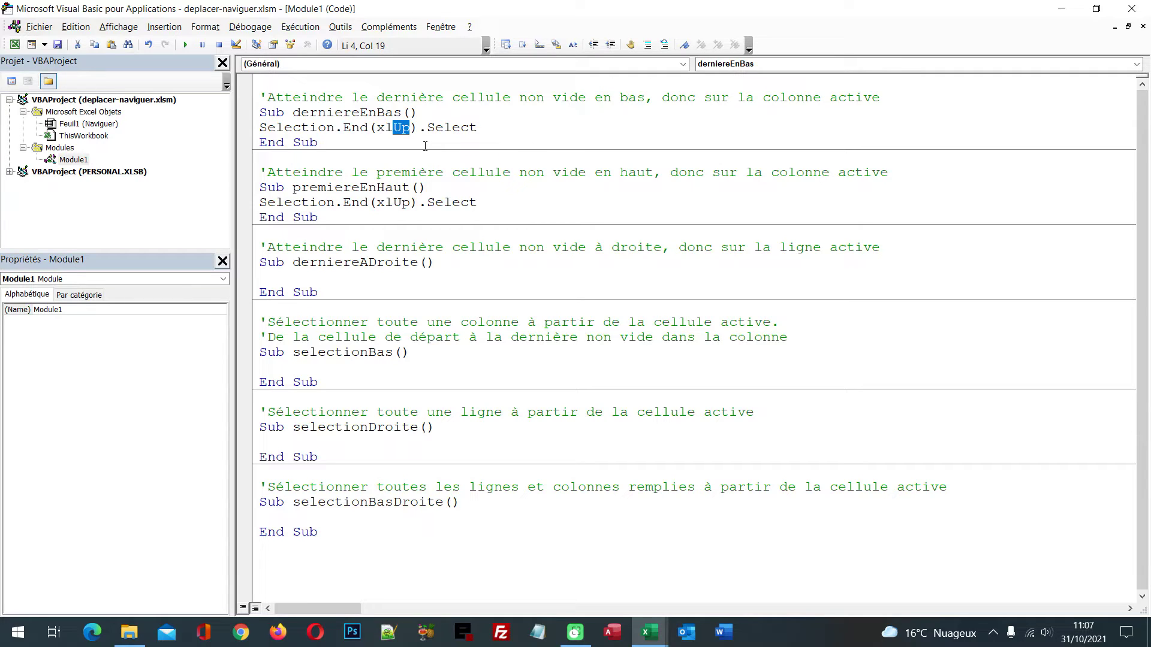
text(Down)
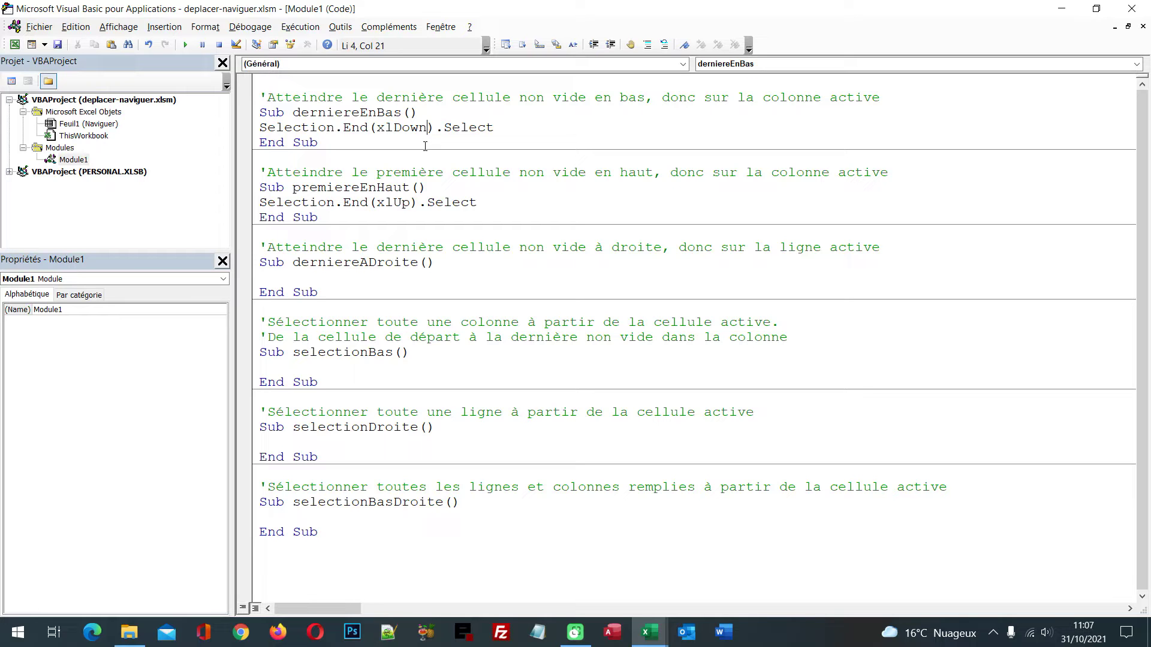
mouse_move(646, 633)
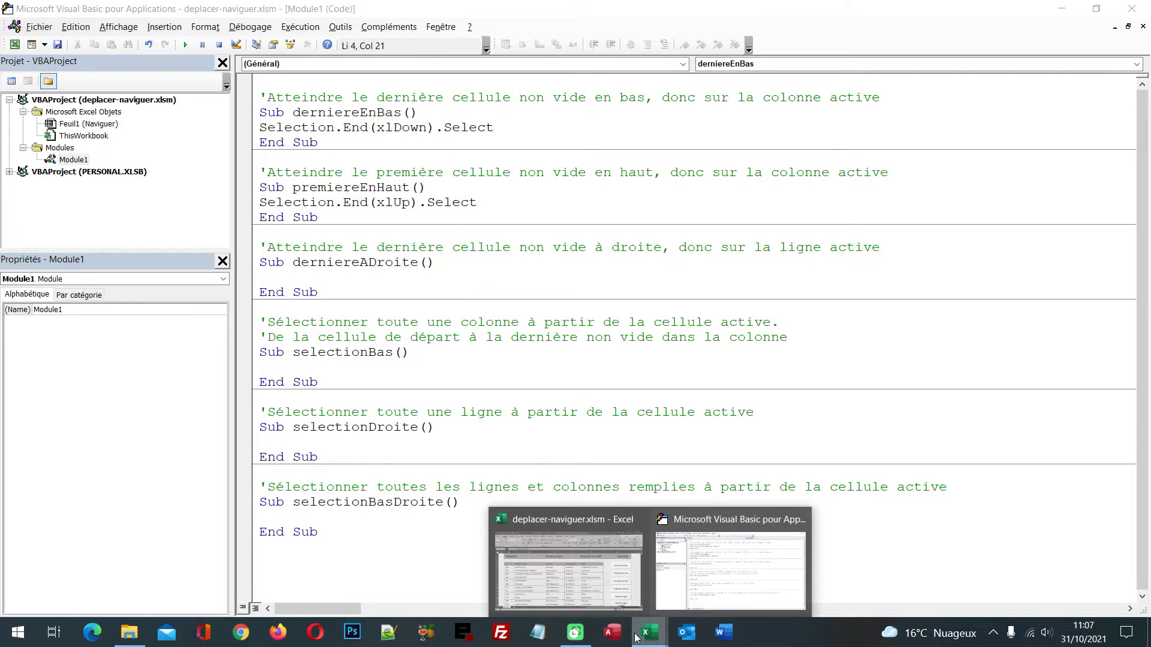
click(583, 593)
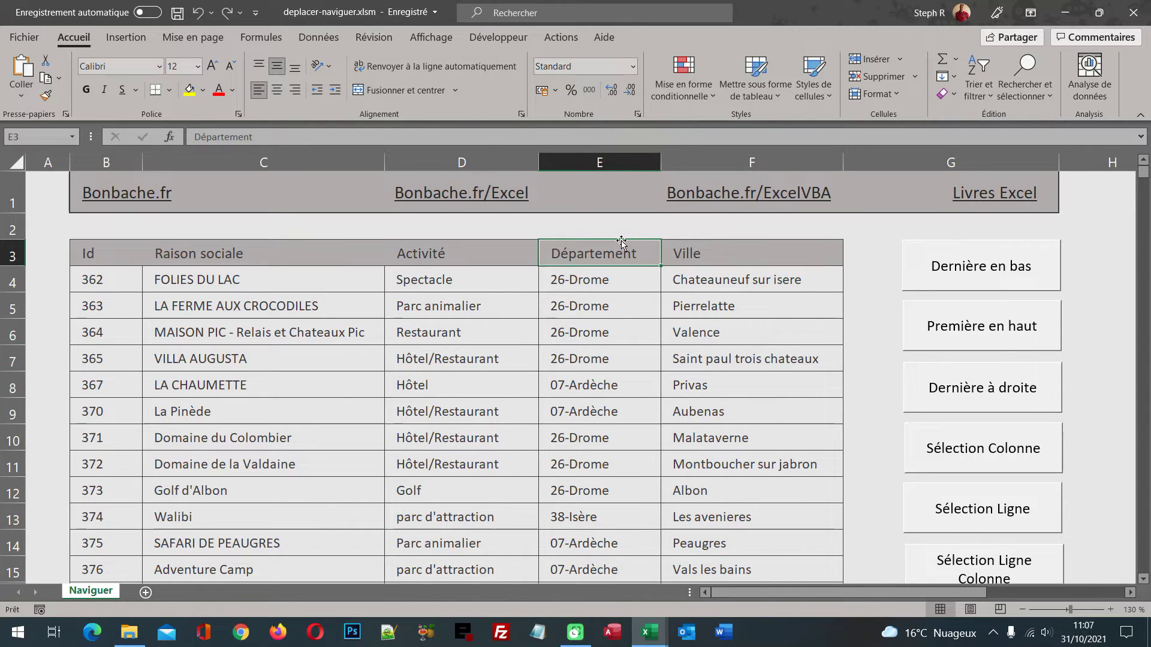
Run 'Dernière en bas' from E3 to reach row 1000, return to A1, then select C8
click(971, 272)
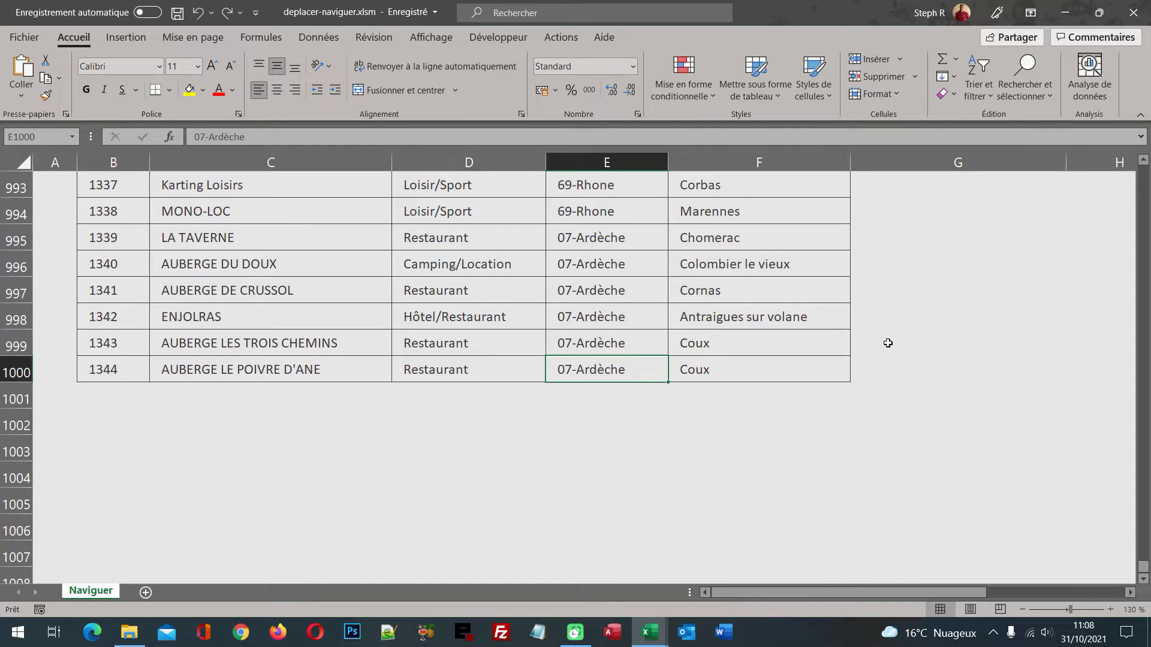
key(ctrl+Home)
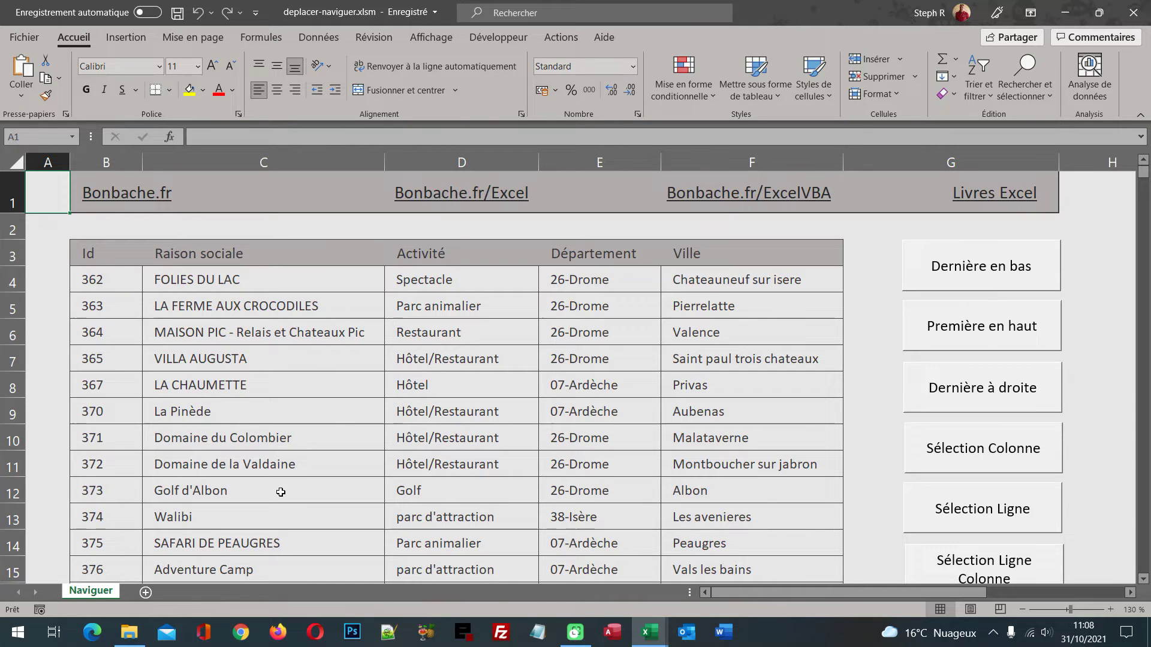
click(217, 388)
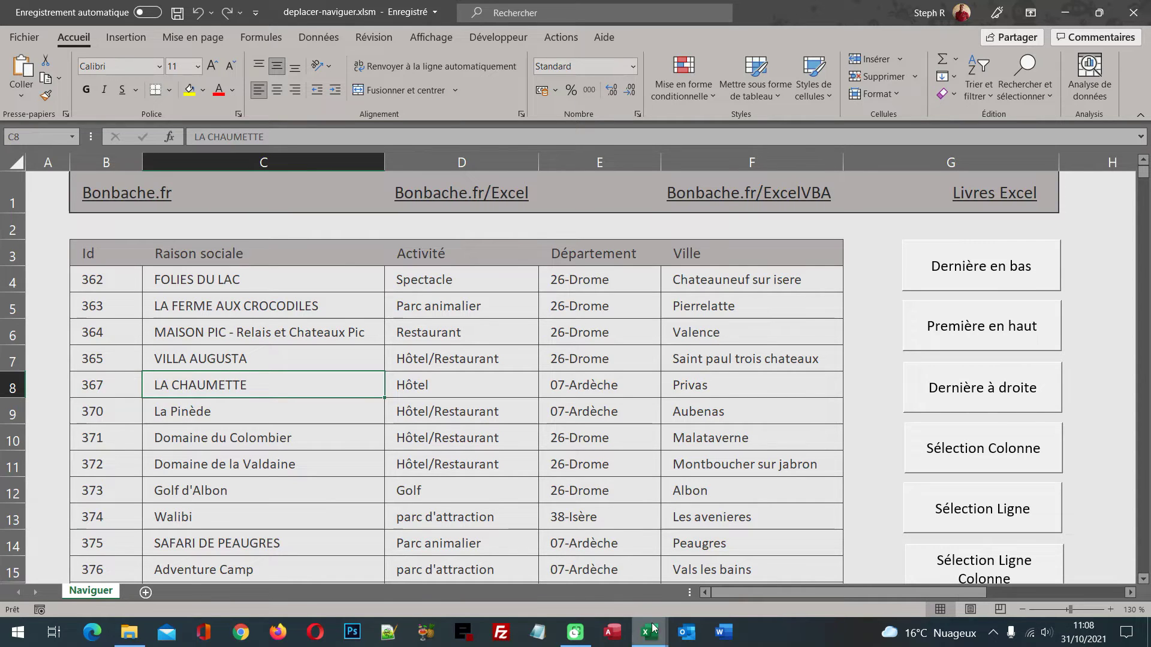
Paste the End line into derniereADroite and change xlUp to xlToRight
mouse_move(648, 633)
click(688, 572)
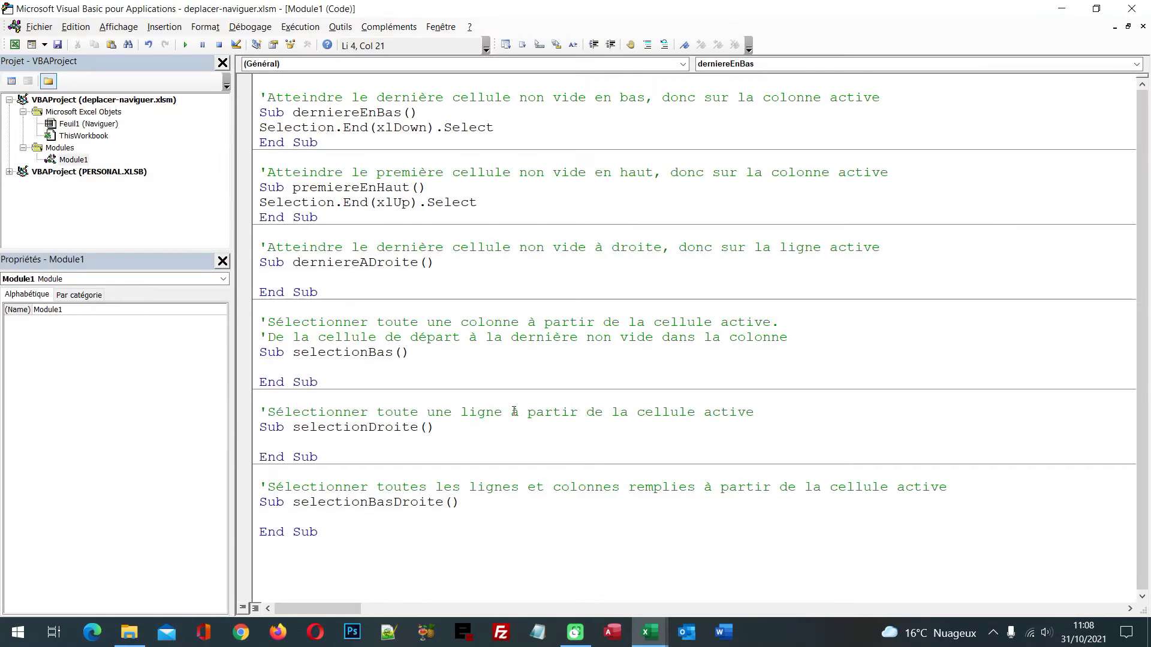
click(328, 277)
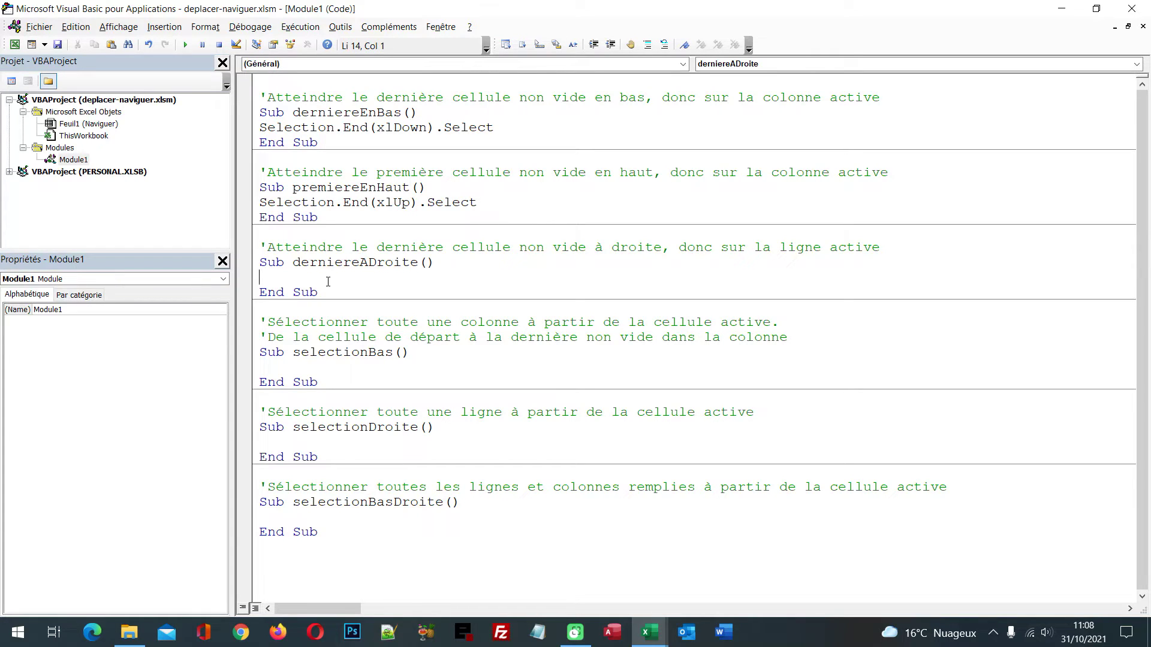
key(ctrl+v)
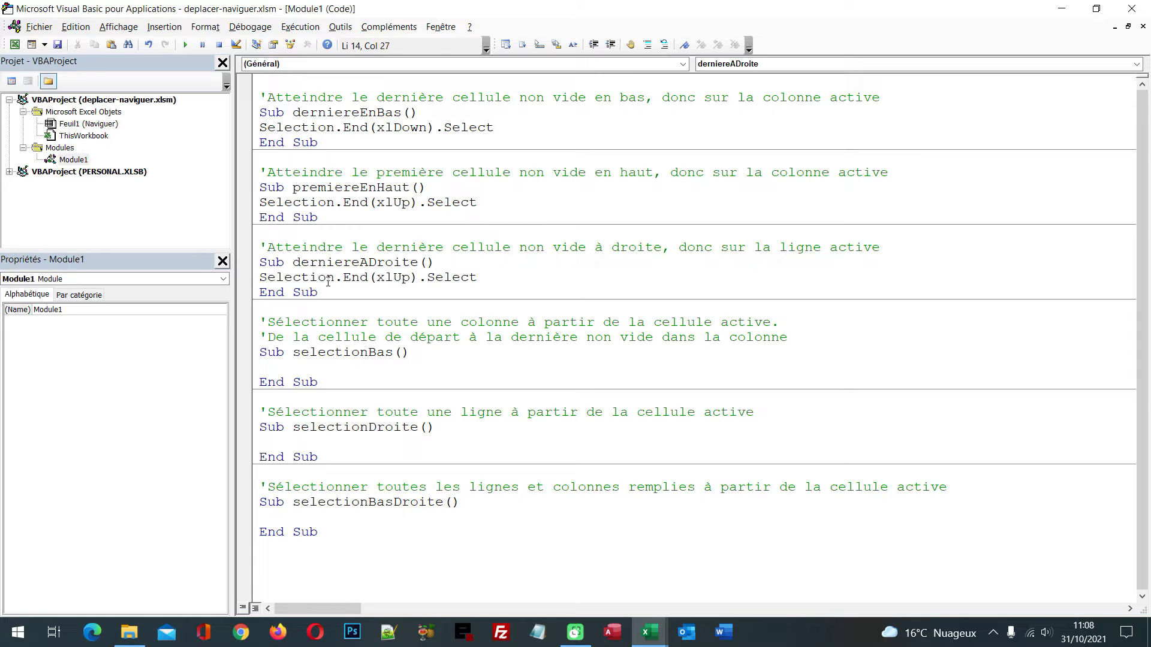
click(396, 279)
key(shift+Right)
key(shift+Right)
text(ToRight)
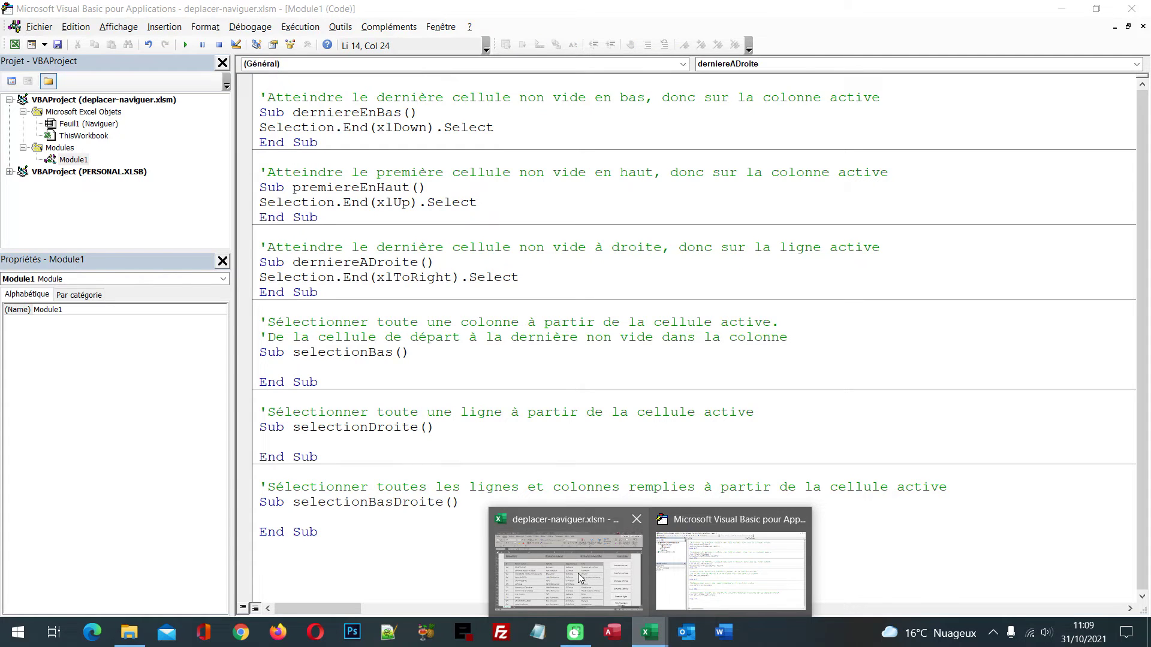
Run 'Dernière à droite' from C8, moving the selection to Privas in F8
click(580, 577)
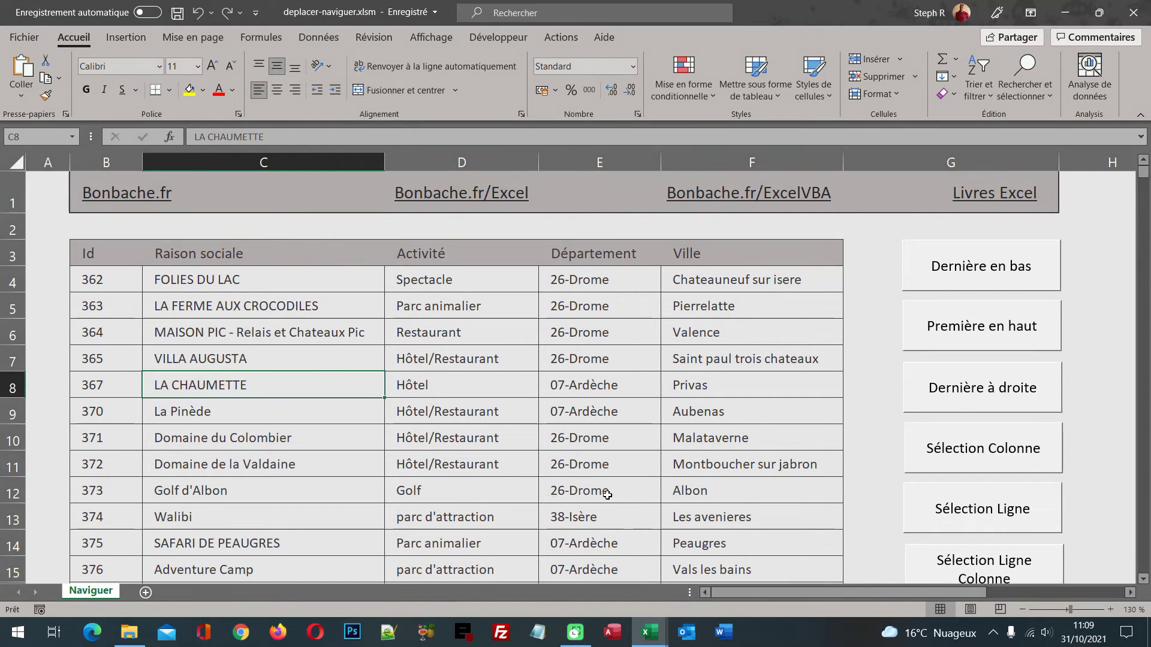
click(981, 409)
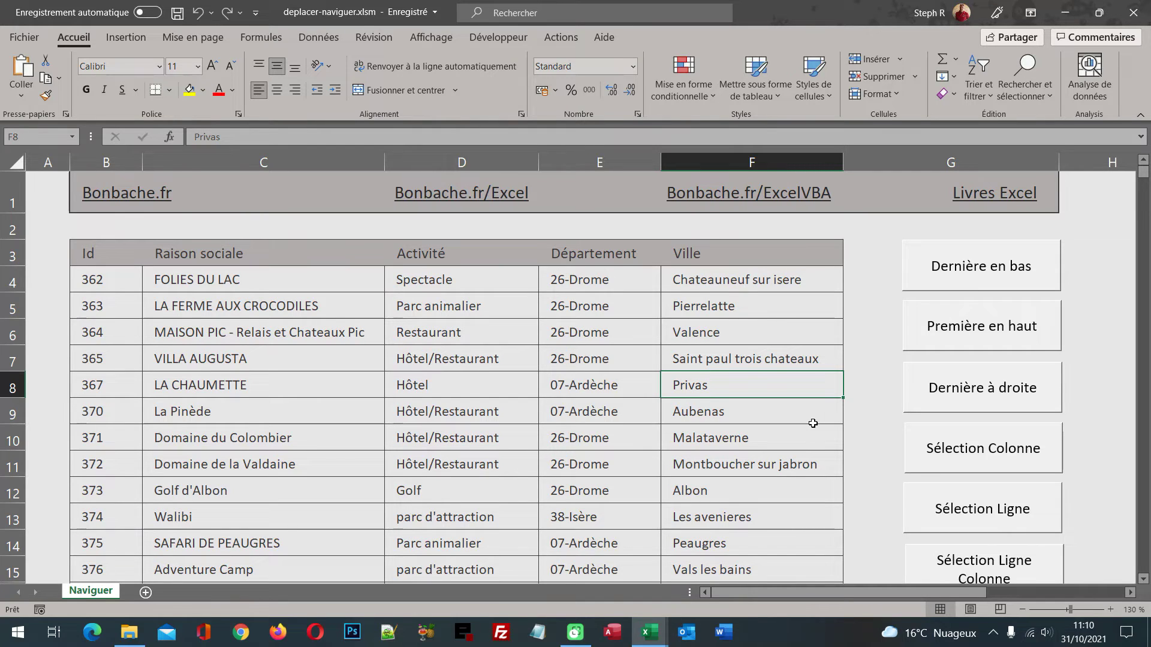
mouse_move(646, 633)
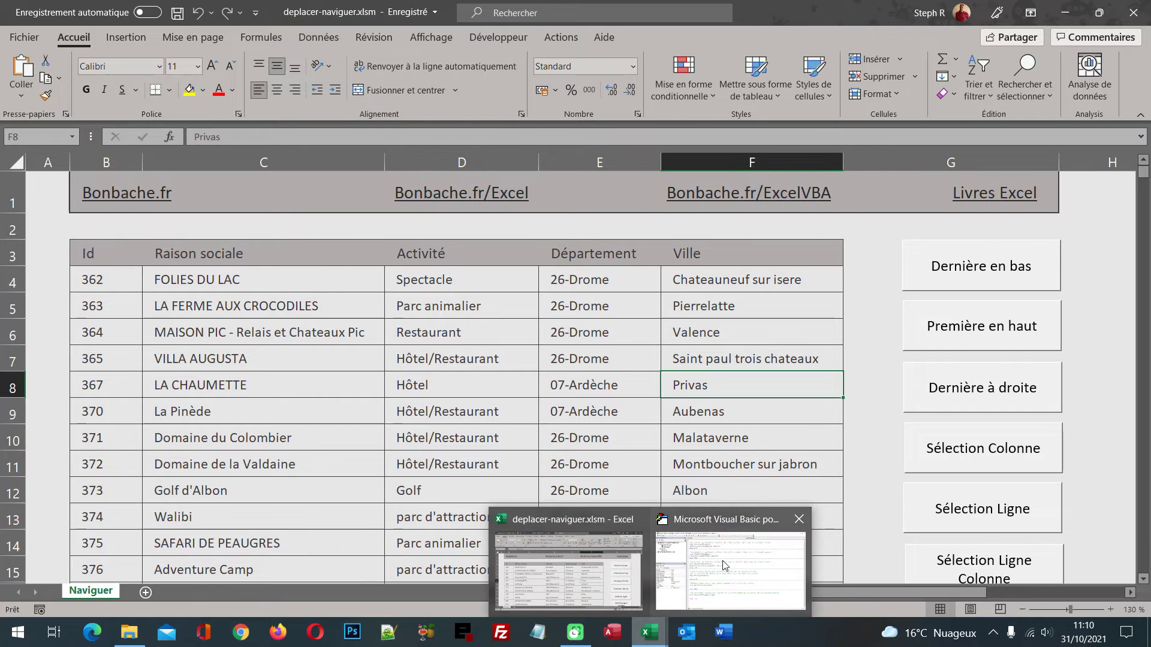
click(724, 564)
Write Range(Selection, Selection.End(xlDown)).Select in the selectionBas macro
click(335, 365)
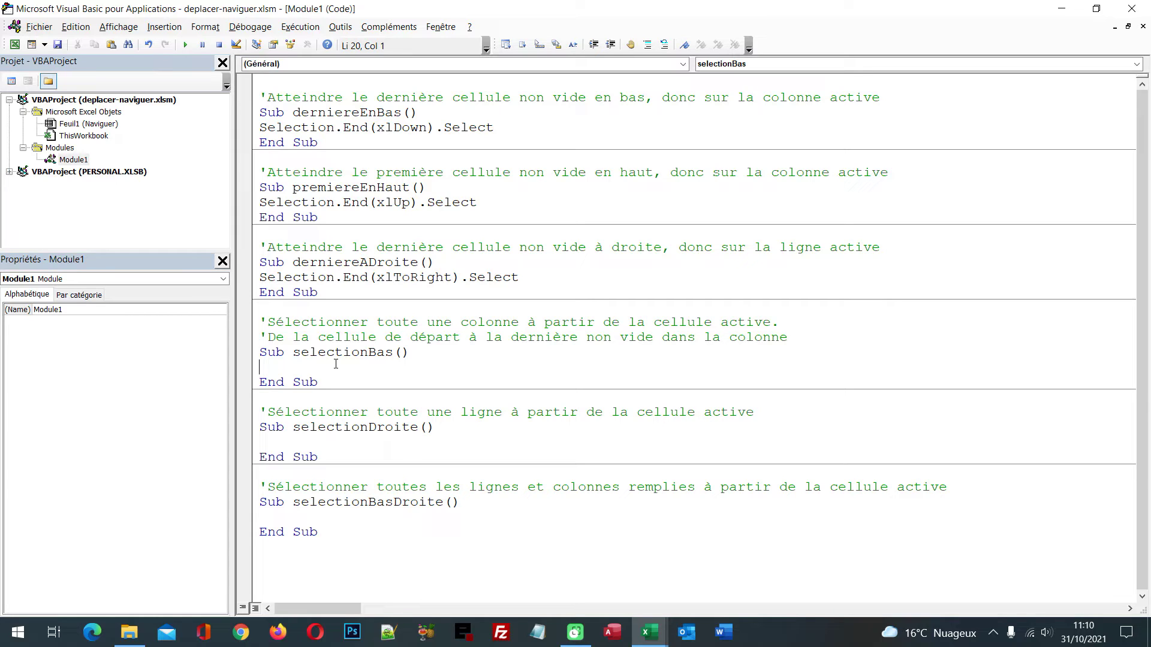
text(Range)
text(()
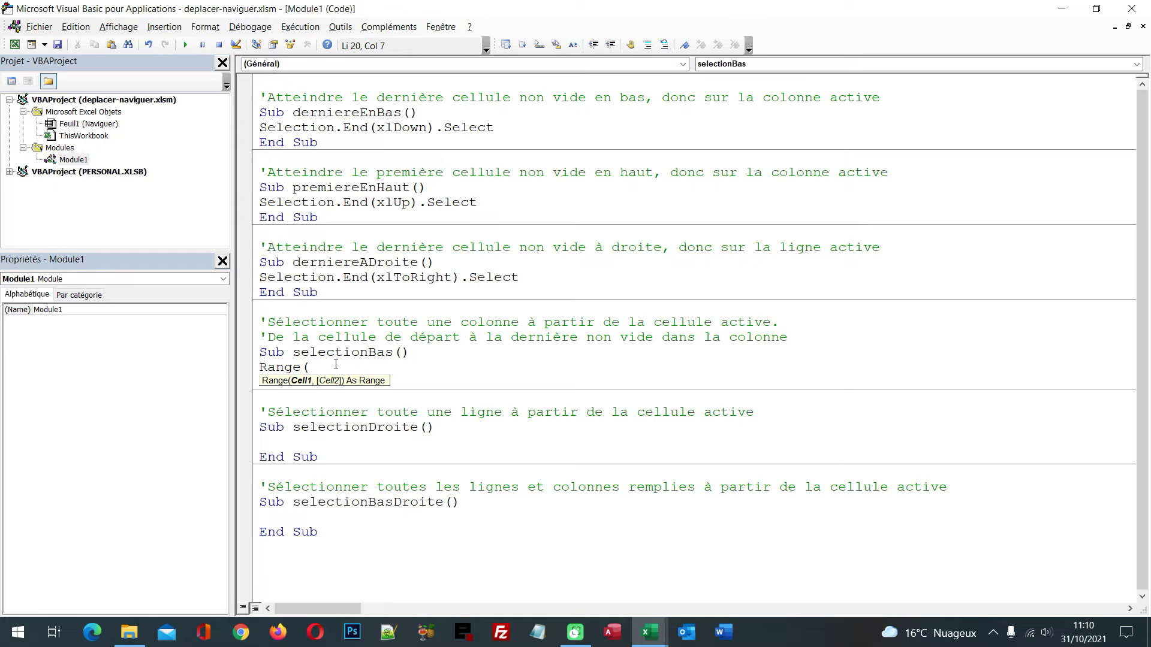
text(Selection)
text(,)
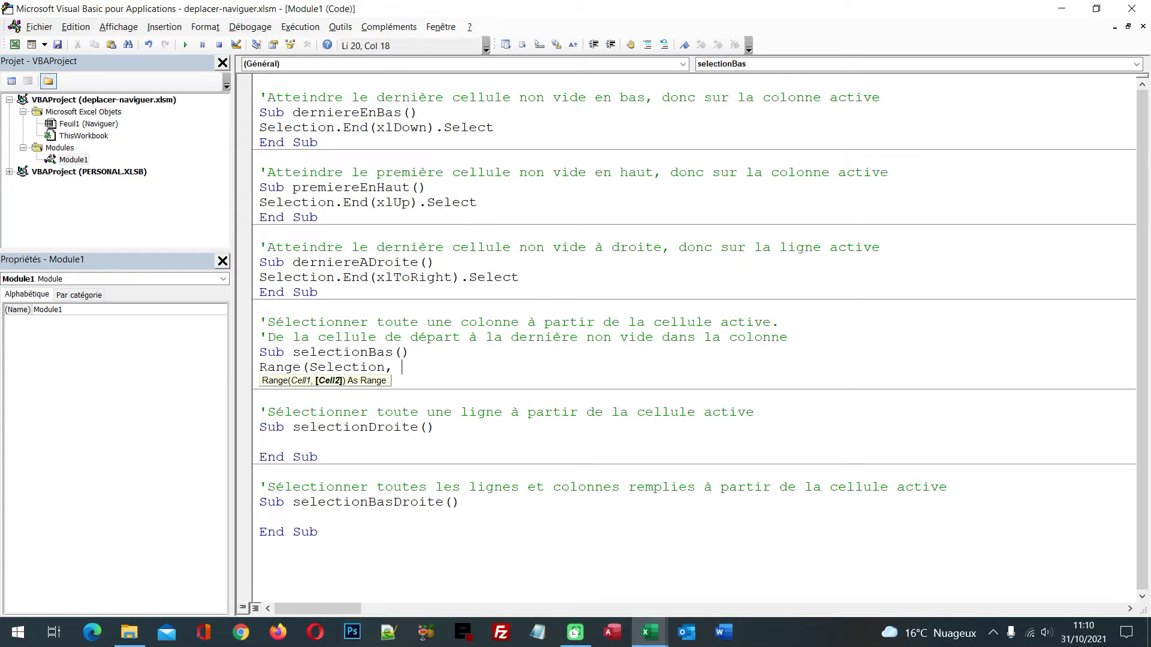
text(Selection.End(xlUp).Select)
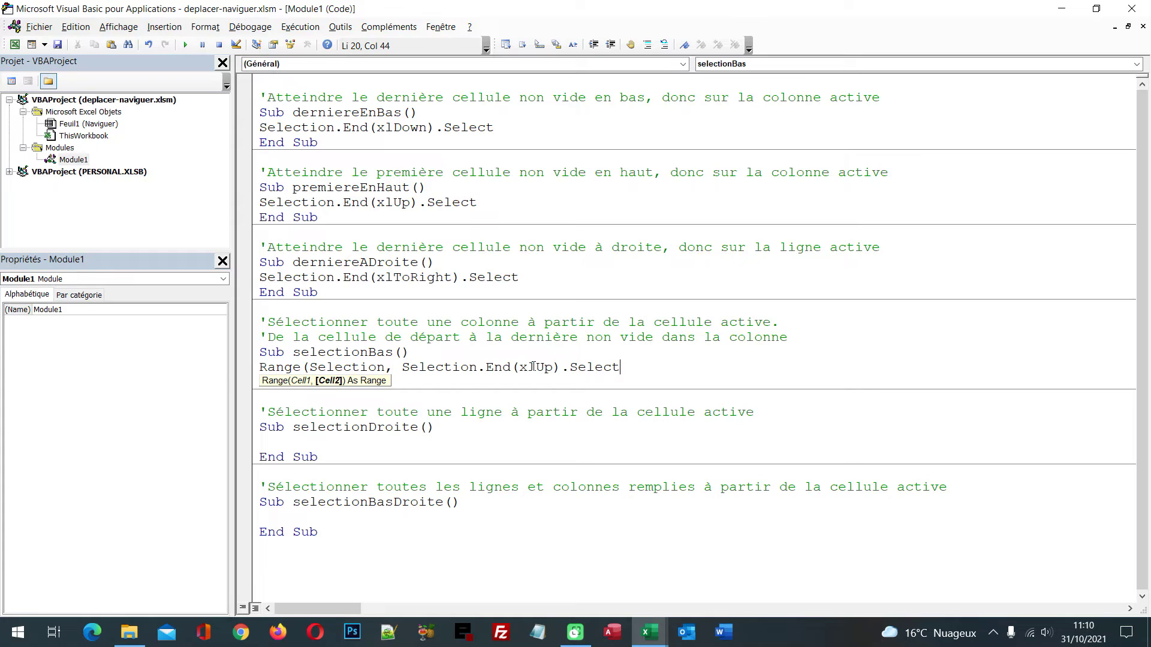
click(536, 367)
key(shift+Right)
key(shift+Right)
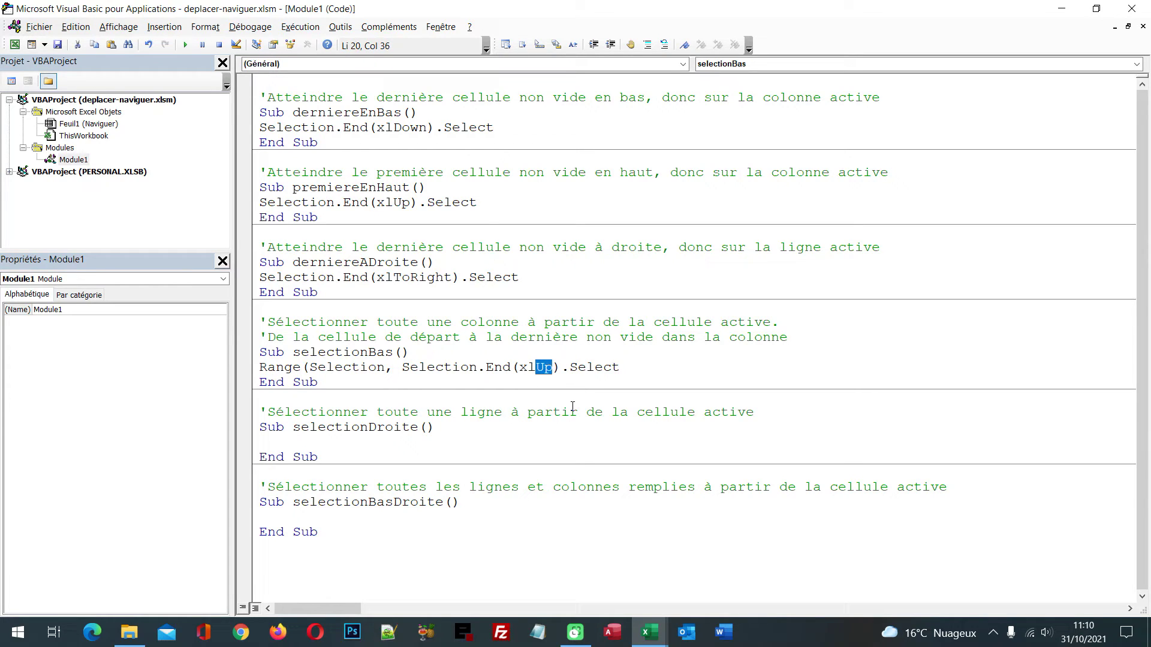
text(Down)
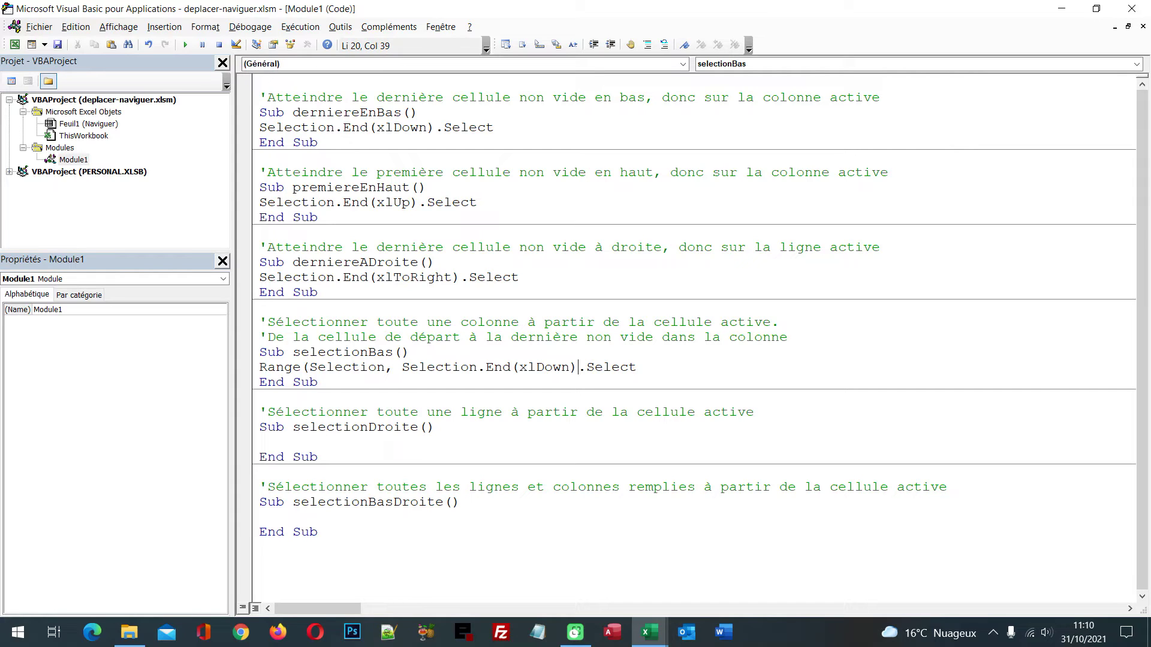
text())
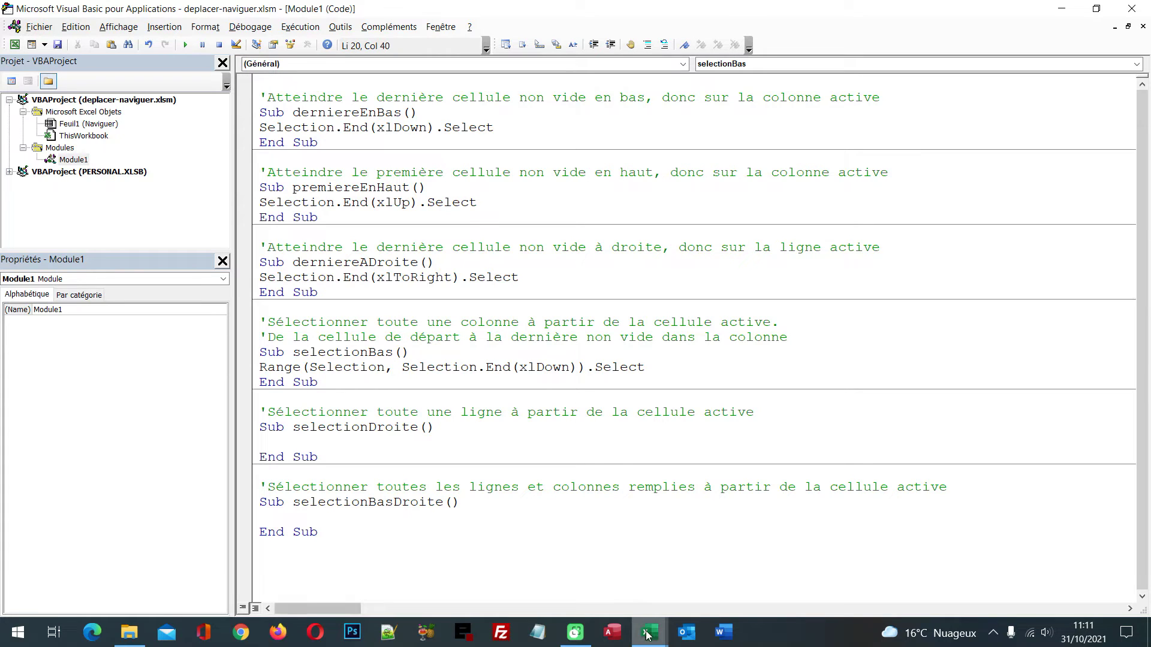
mouse_move(647, 633)
click(572, 586)
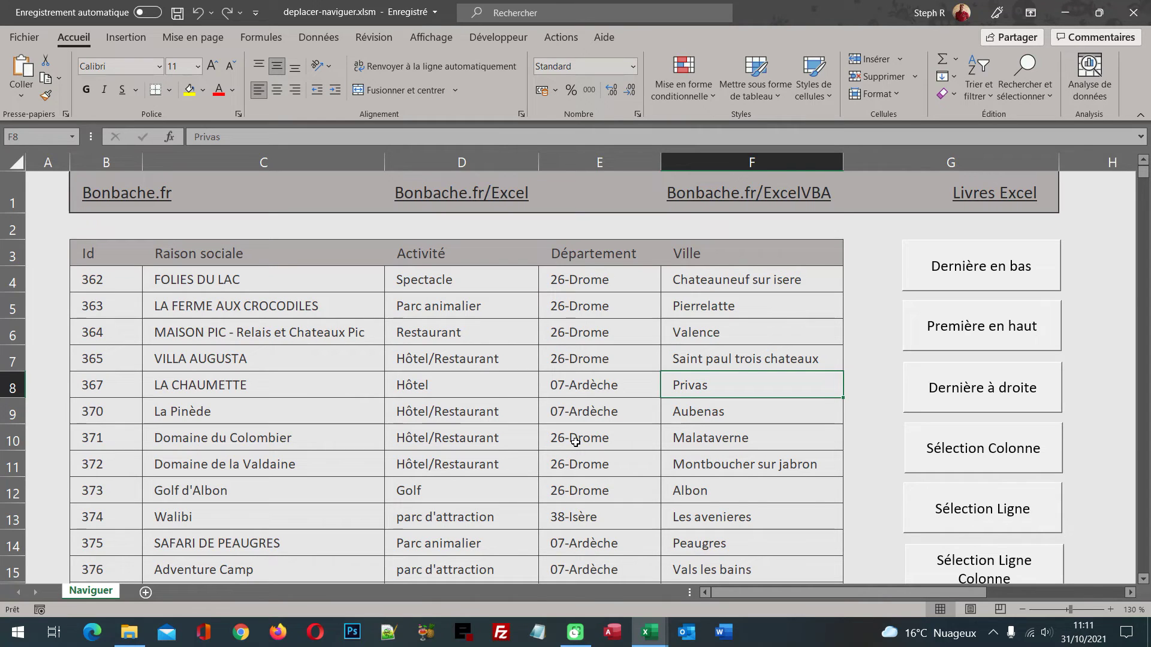
Run 'Sélection Colonne' from D3, selecting D3:D1000, and scroll to check the selection
click(489, 261)
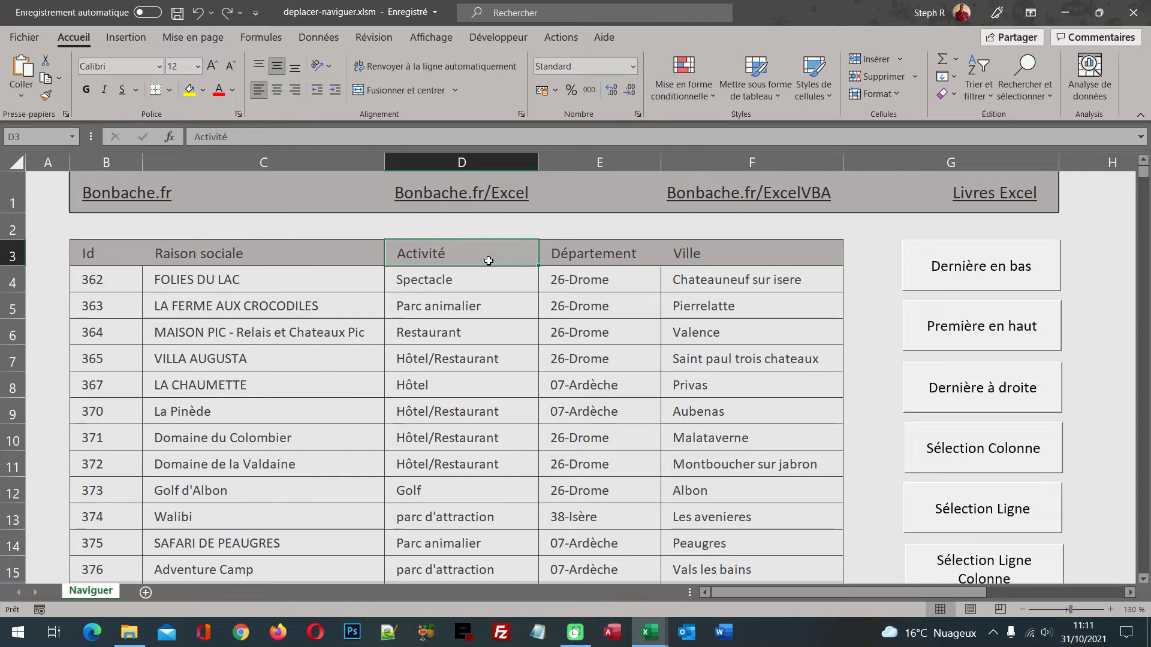
click(945, 459)
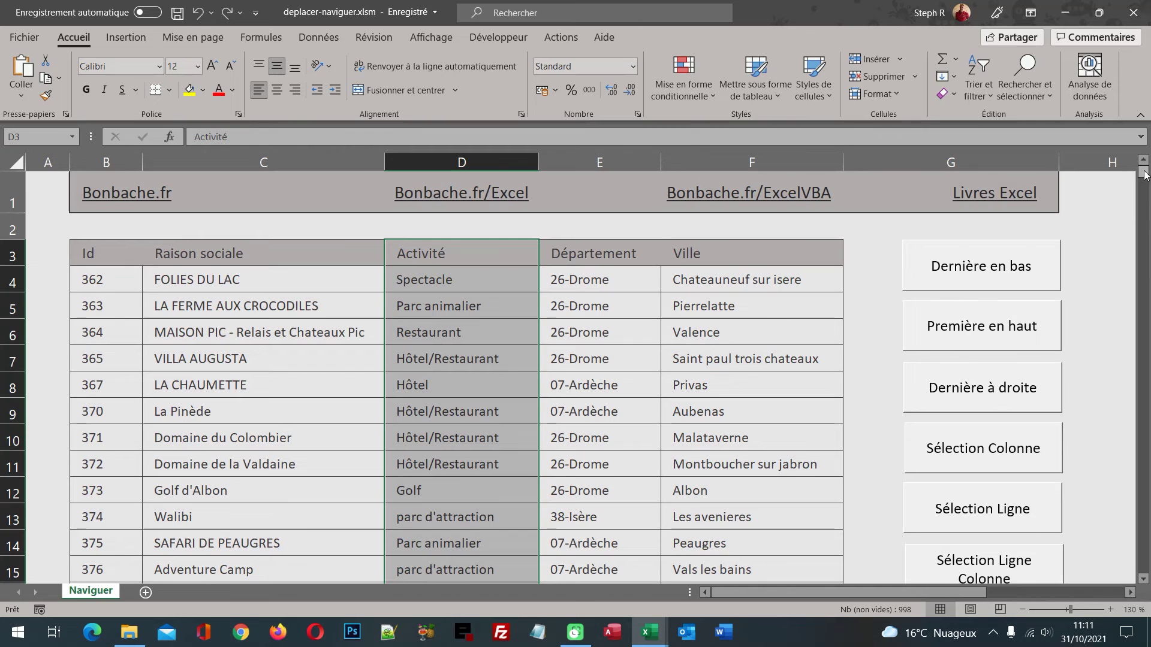
drag(1144, 174, 1146, 568)
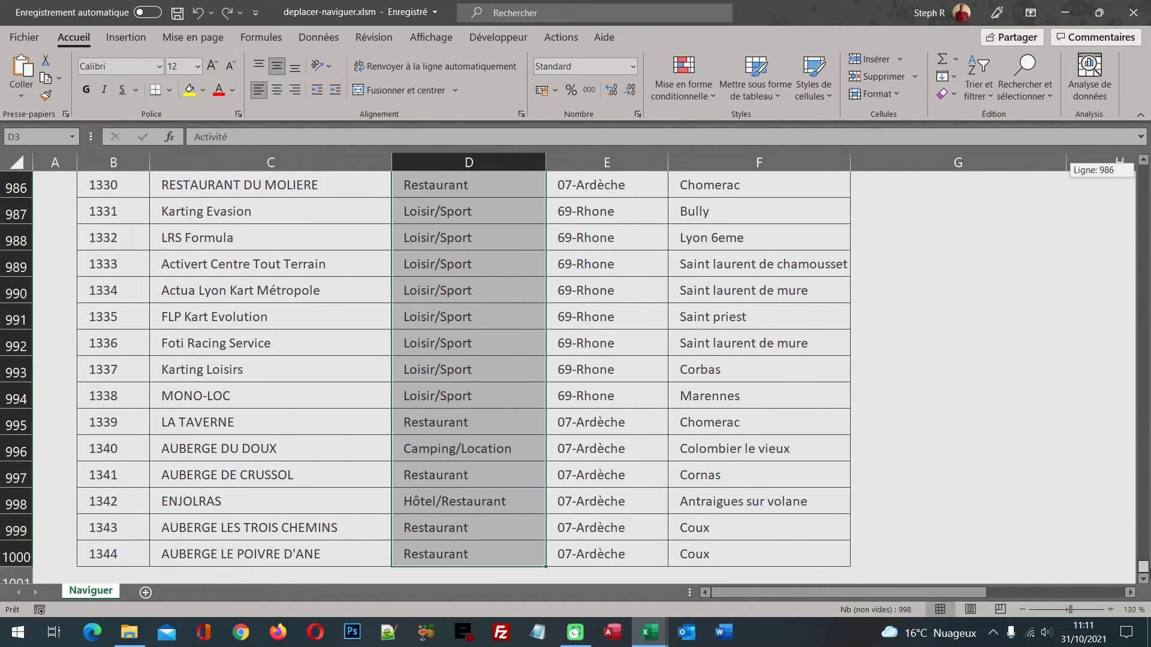
drag(1145, 567, 1144, 174)
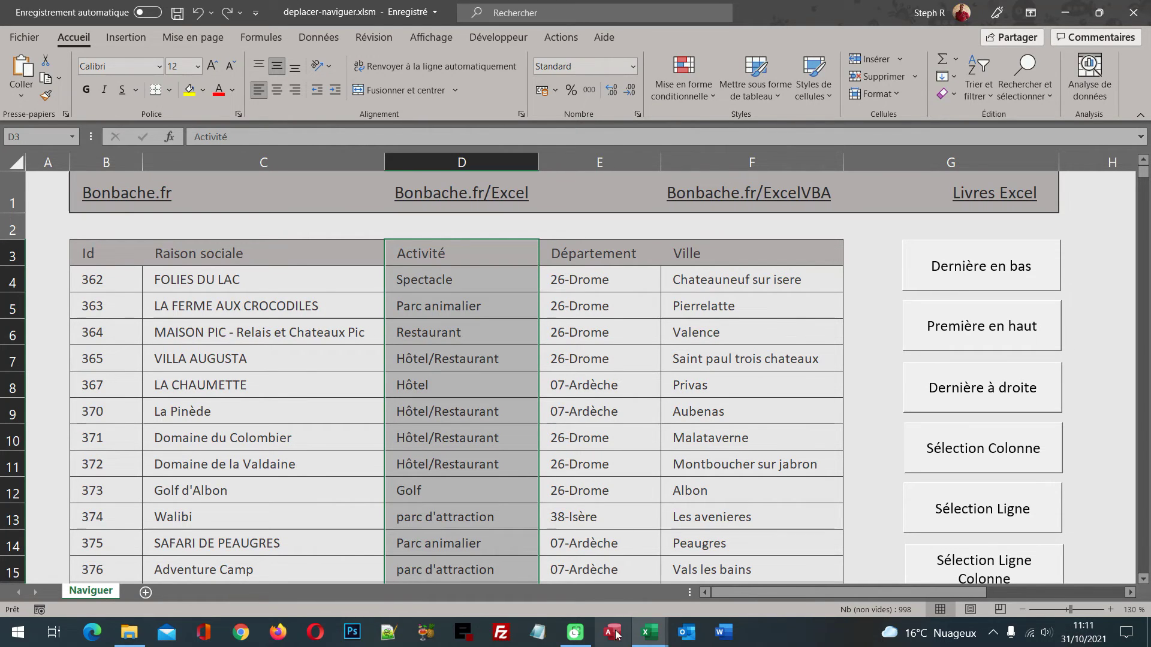
click(719, 574)
Copy the Range line into selectionDroite and replace xlDown with xlToRight
click(317, 436)
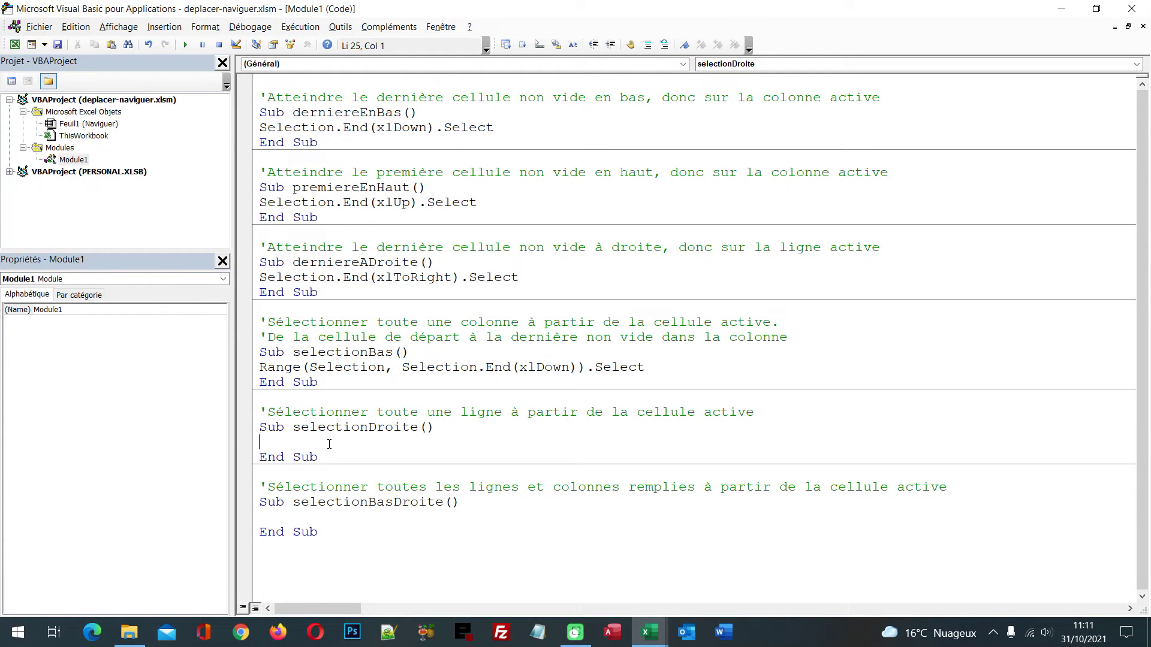
click(684, 364)
key(shift+Home)
key(ctrl+c)
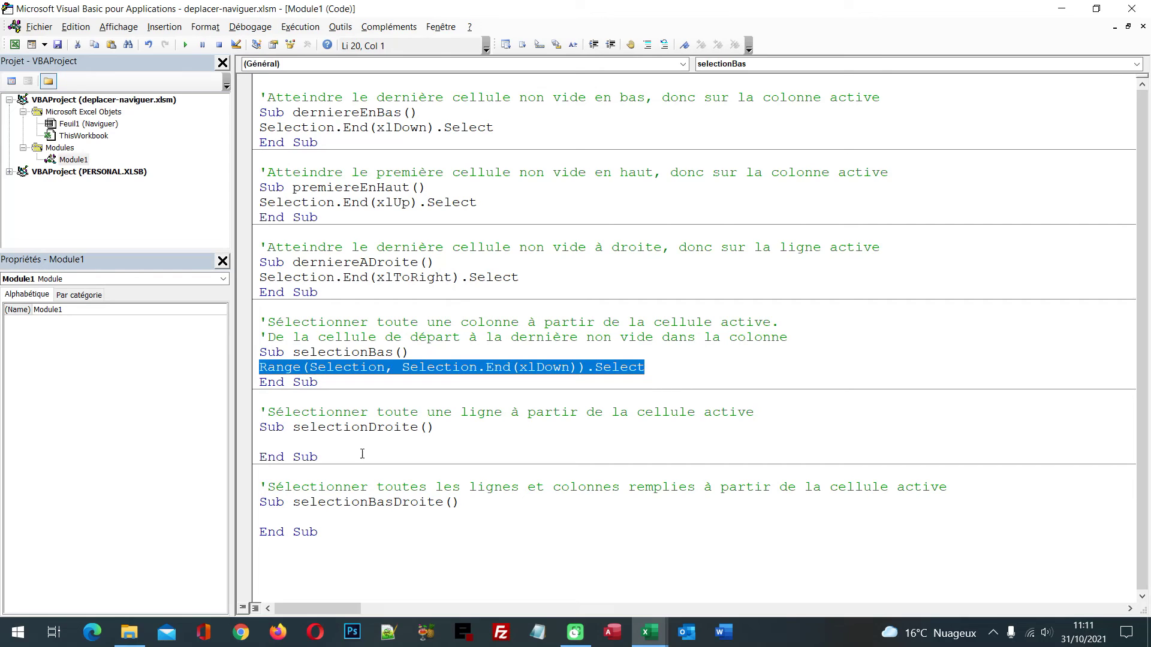
click(310, 447)
key(ctrl+v)
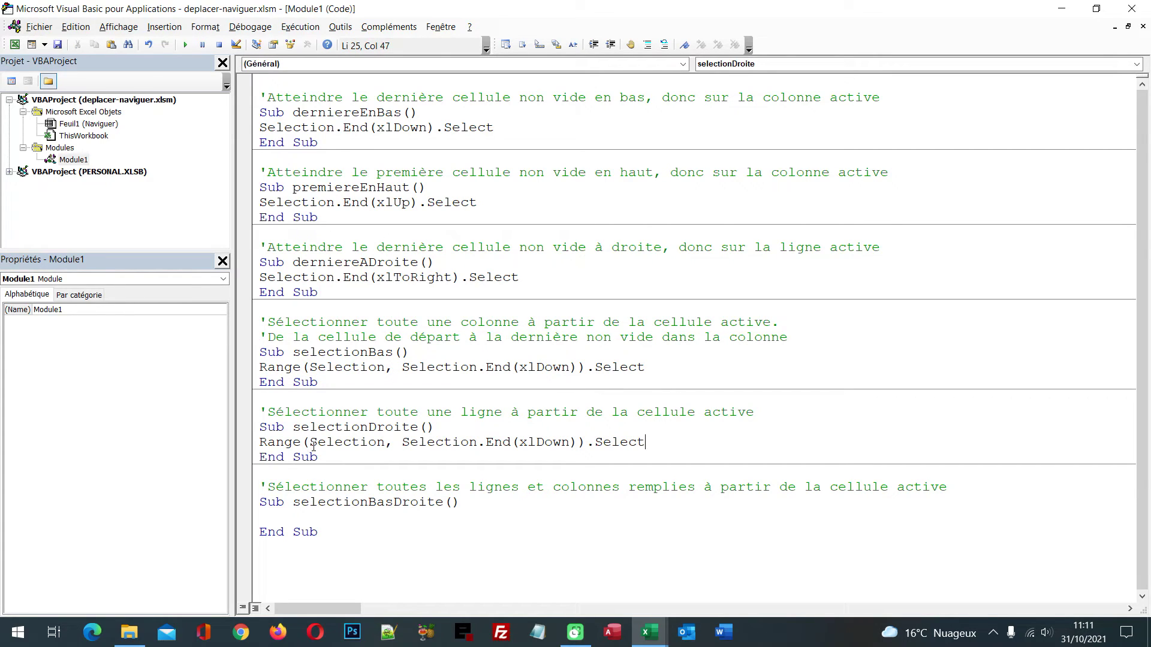
double_click(321, 444)
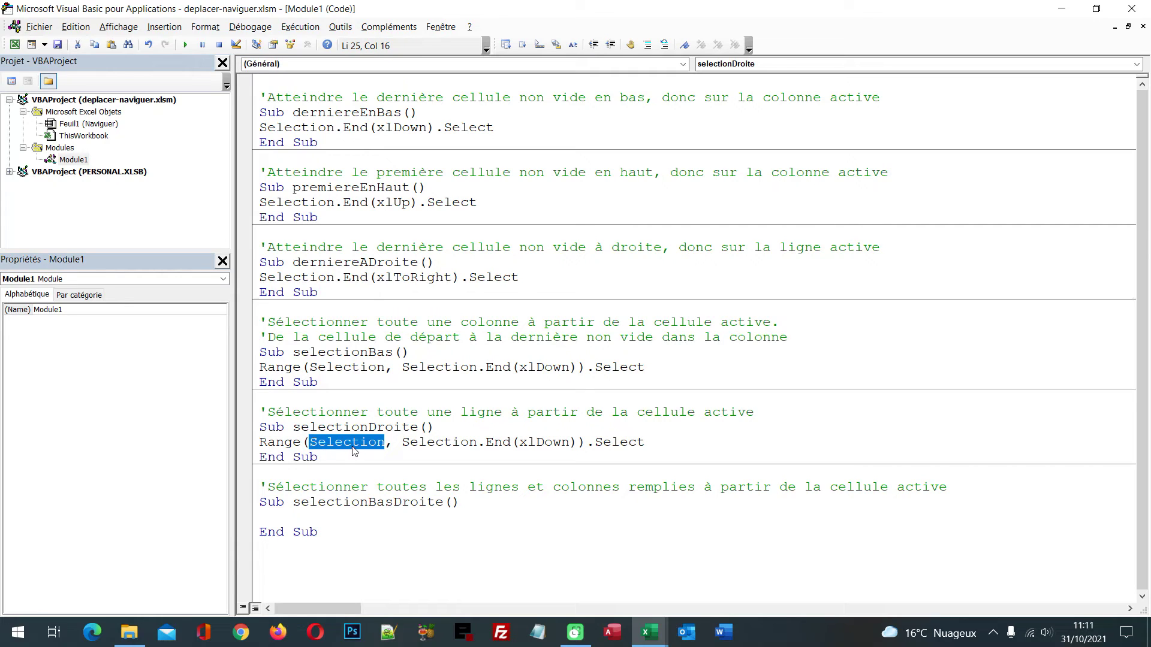
double_click(425, 277)
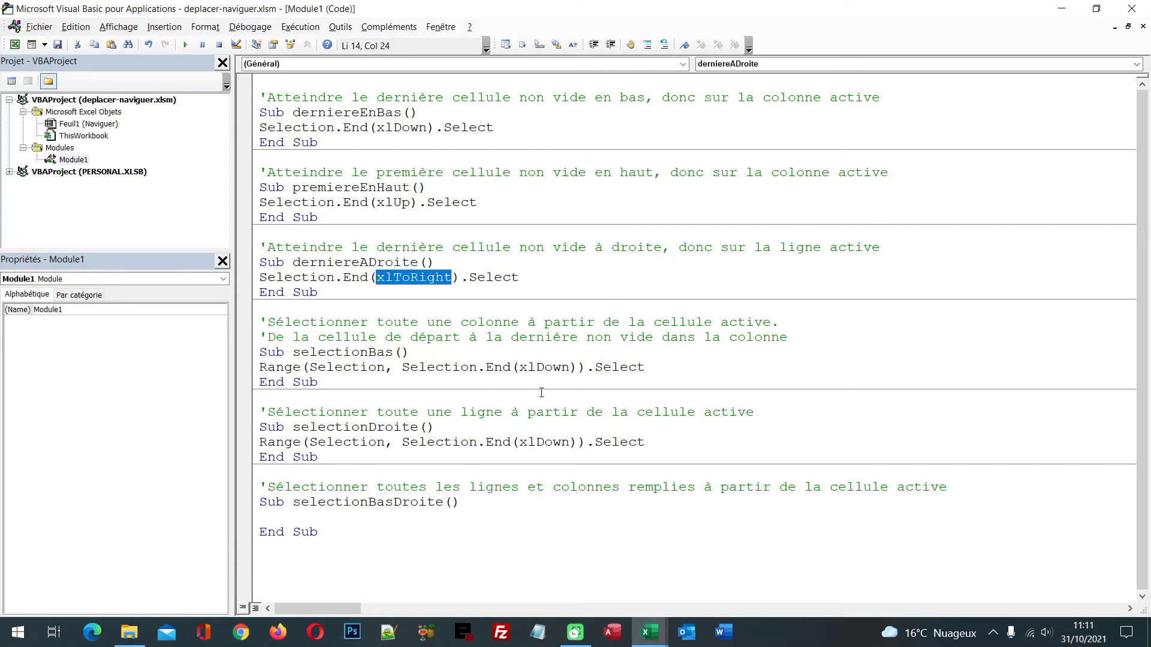
double_click(545, 442)
text(xlToRight)
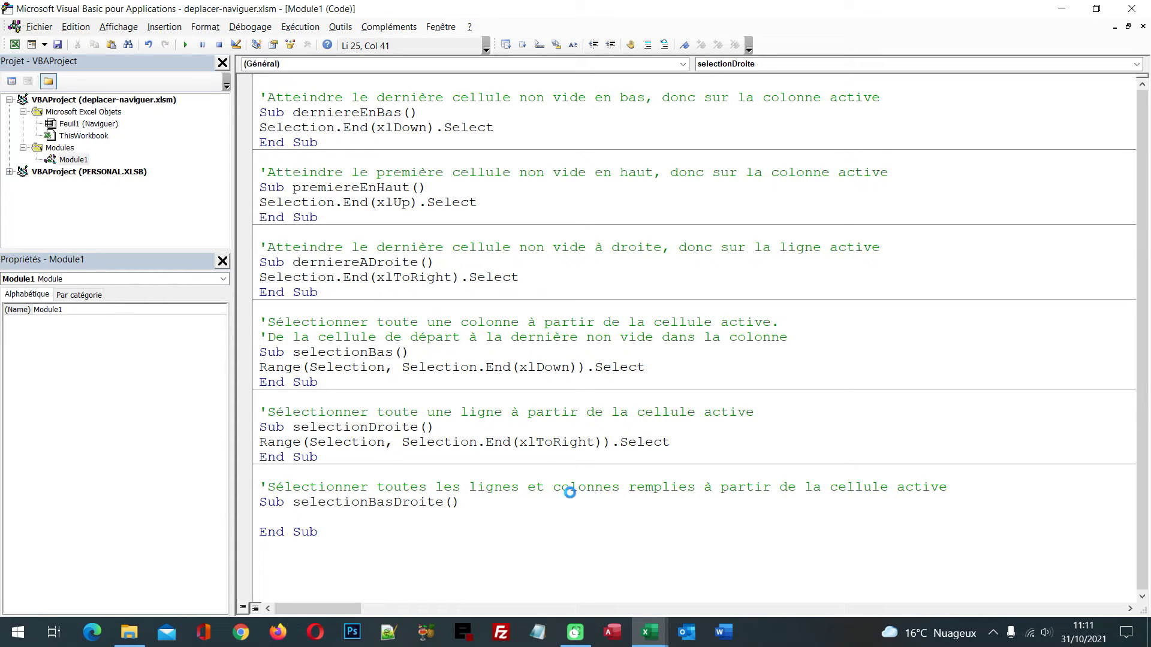
click(648, 635)
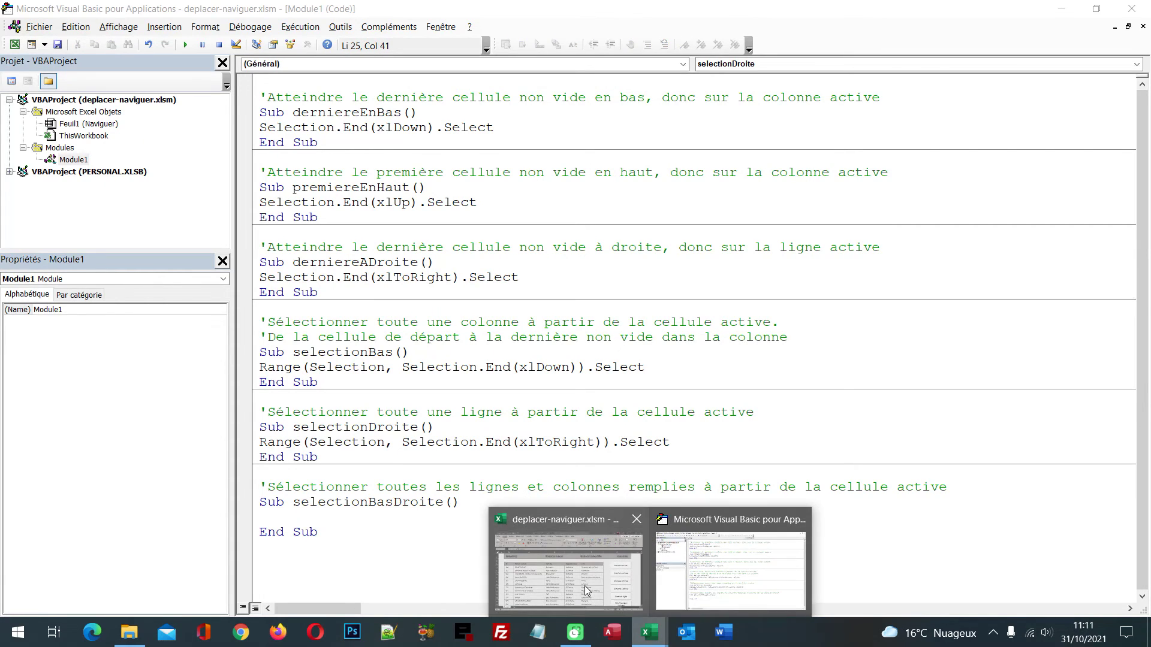
Run 'Sélection Ligne' from B5, selecting the table row B5:F5
click(586, 587)
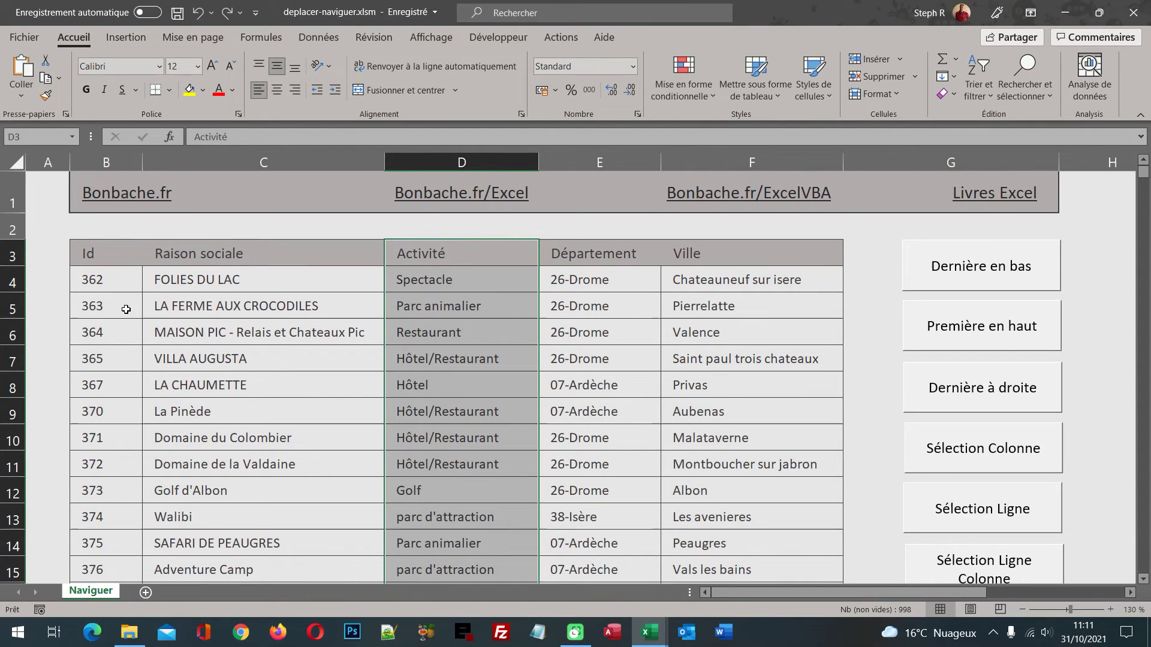
click(126, 309)
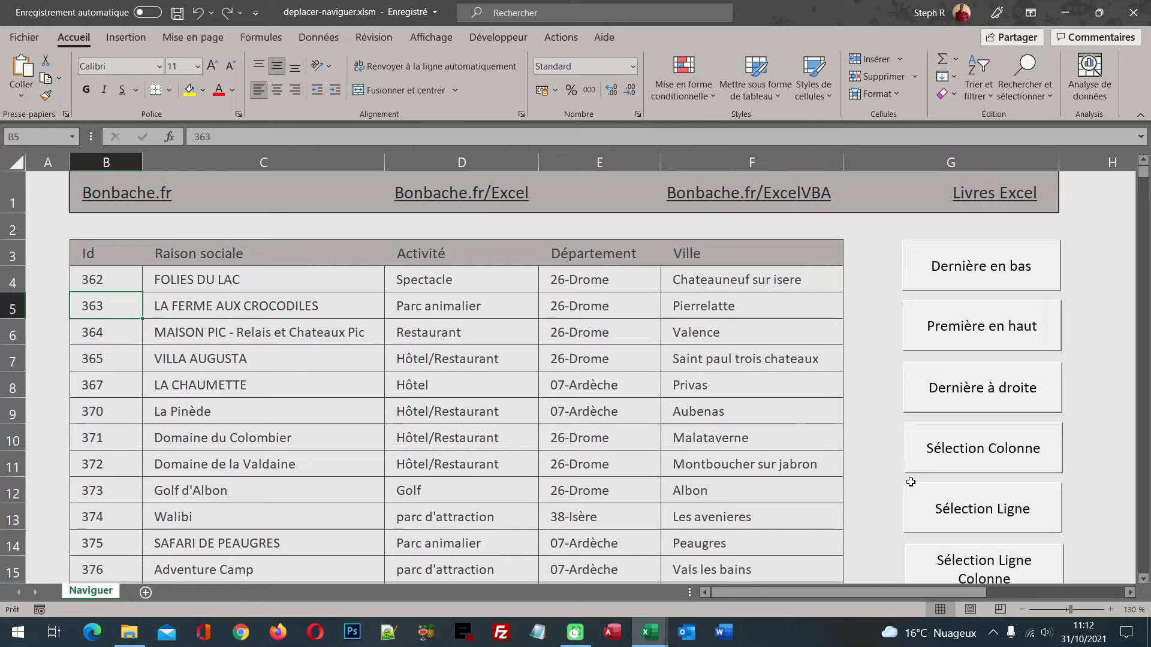
click(949, 511)
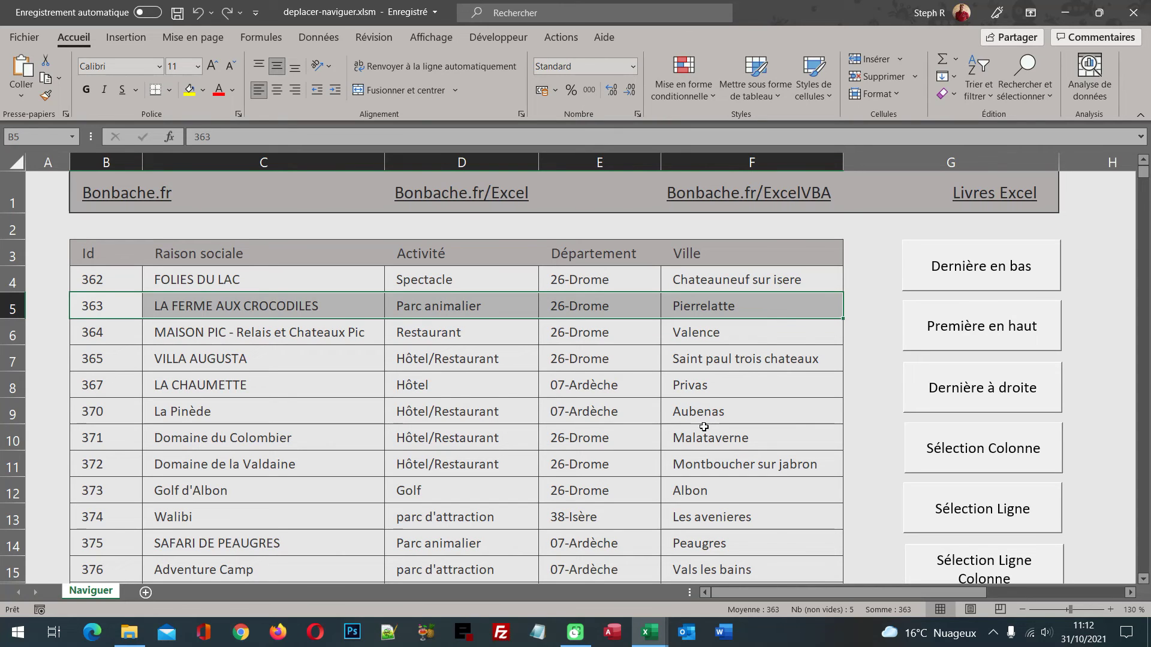
mouse_move(648, 633)
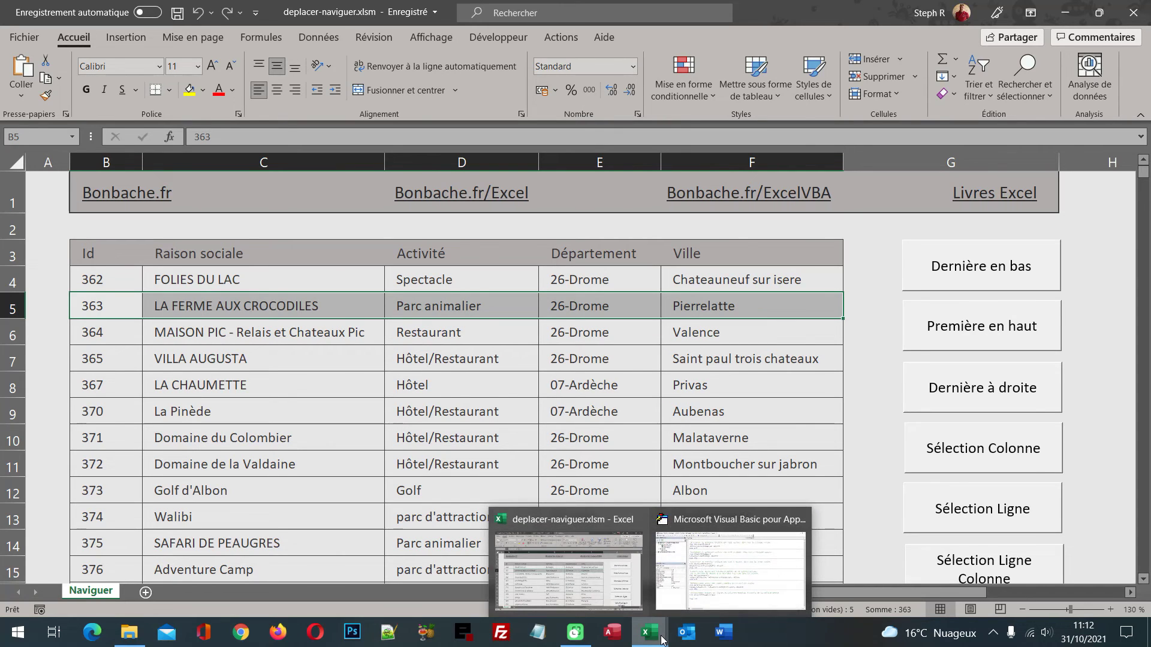
click(744, 584)
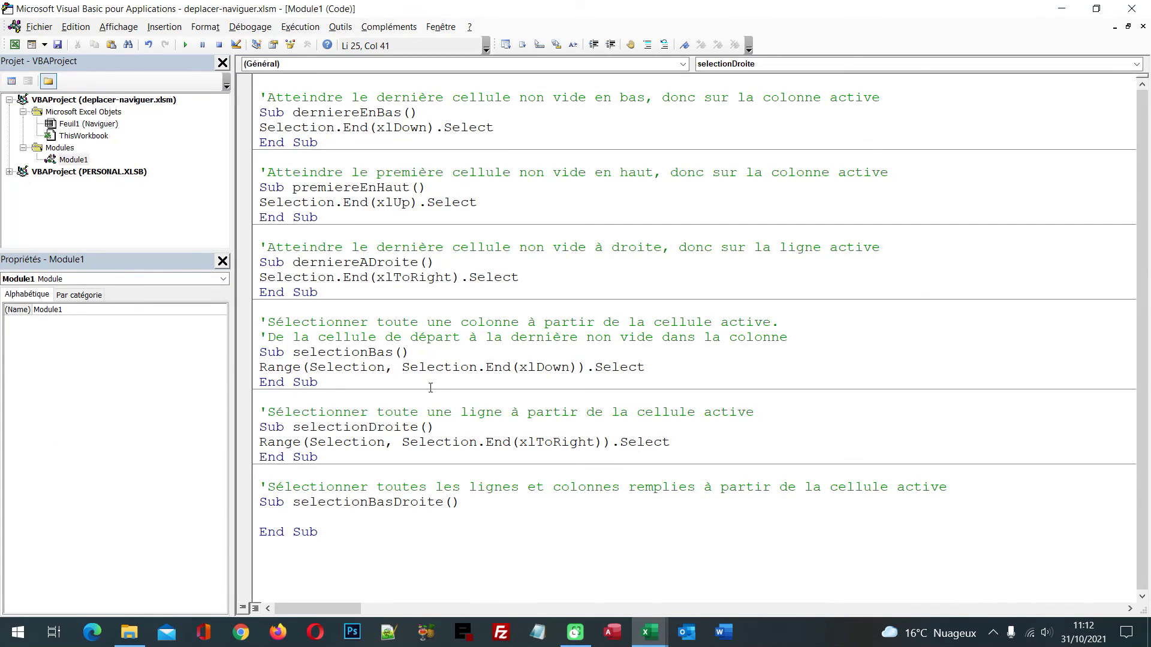
Paste Range(Selection, Selection.End(xlToRight)).Select into the empty selectionBasDroite macro
click(315, 520)
text(xlToRight)
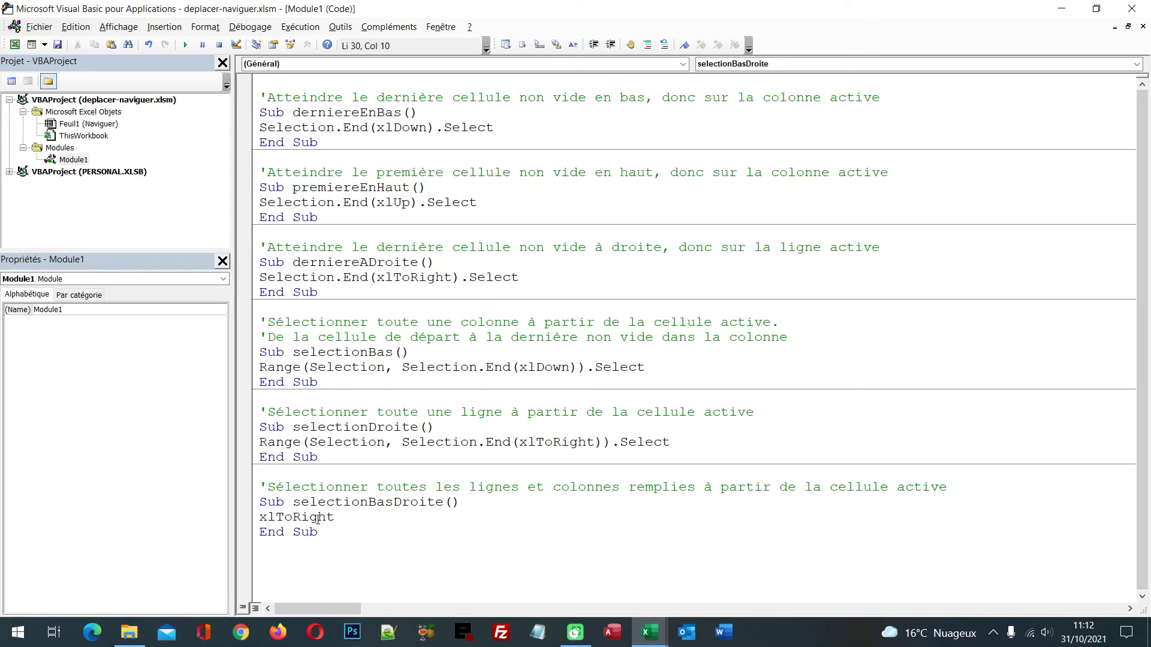
click(695, 442)
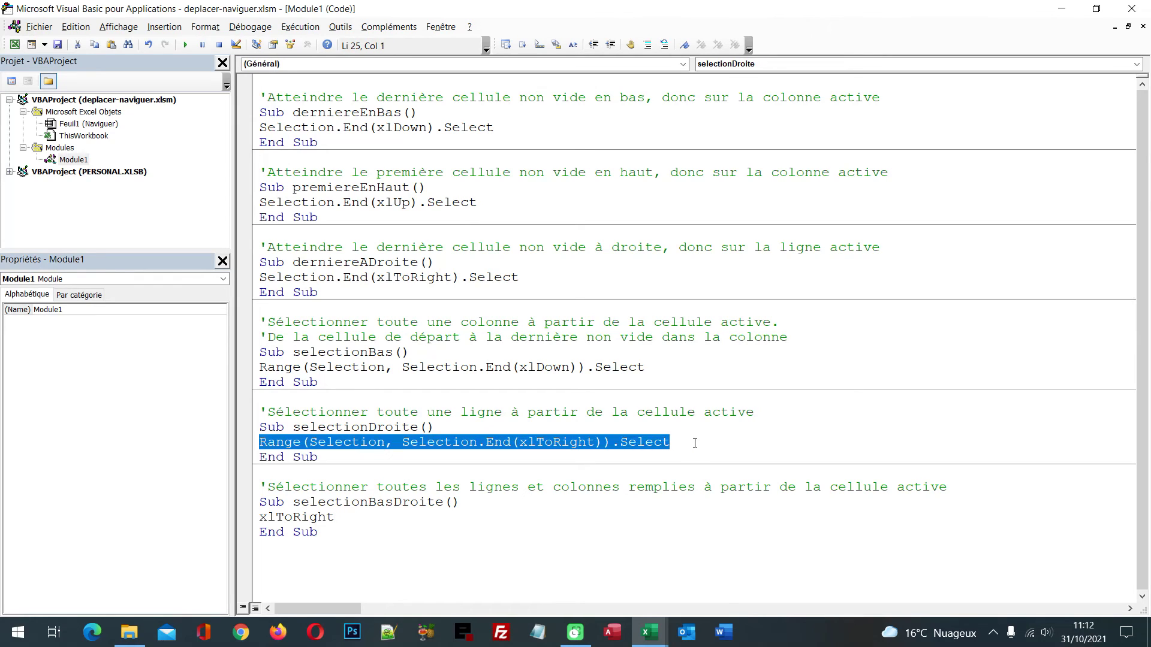
key(shift+Home)
key(ctrl+c)
click(366, 516)
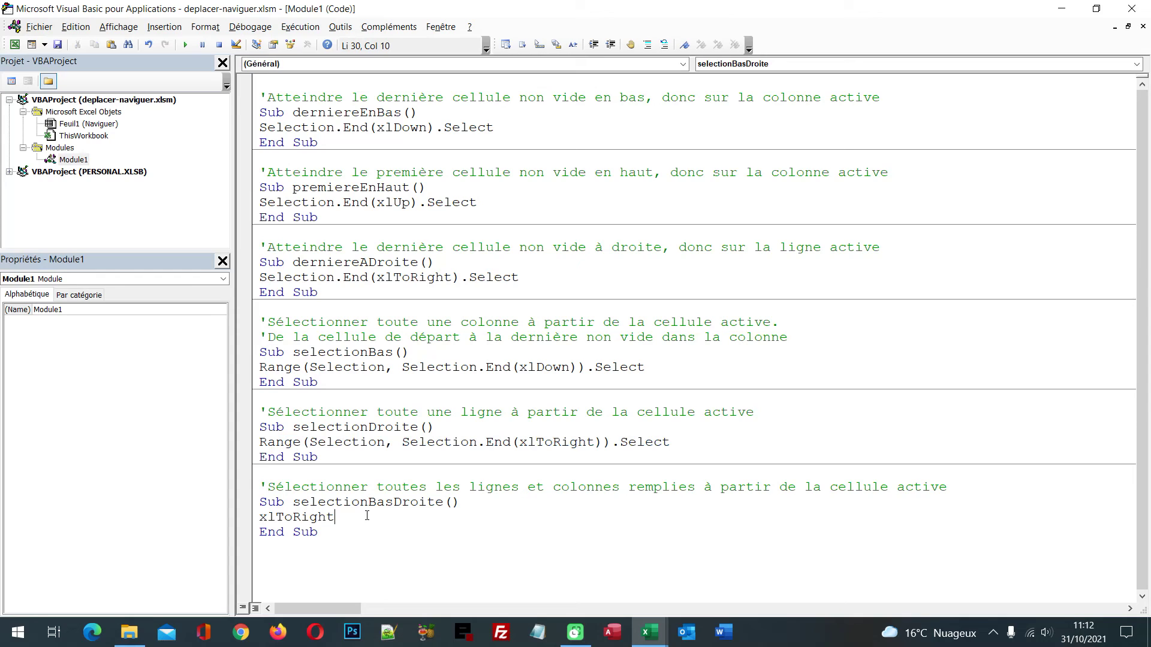
key(shift+Home)
key(ctrl+v)
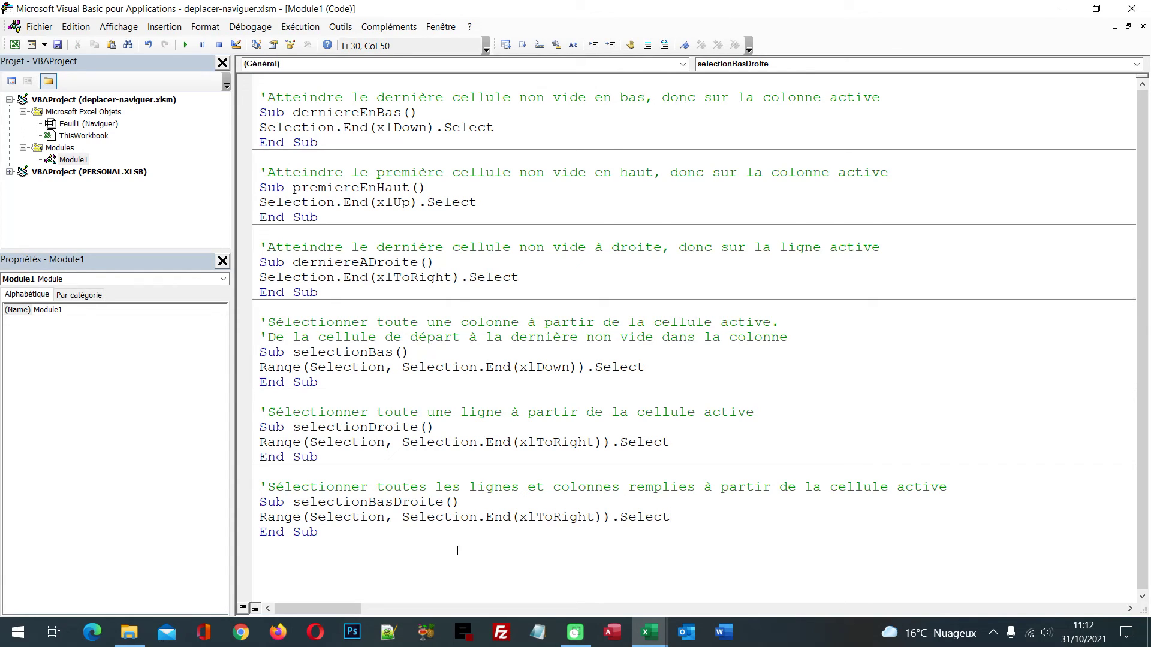
Insert .End(xlDown) after the second Selection so the line reads Selection.End(xlDown).End(xlToRight)
double_click(375, 518)
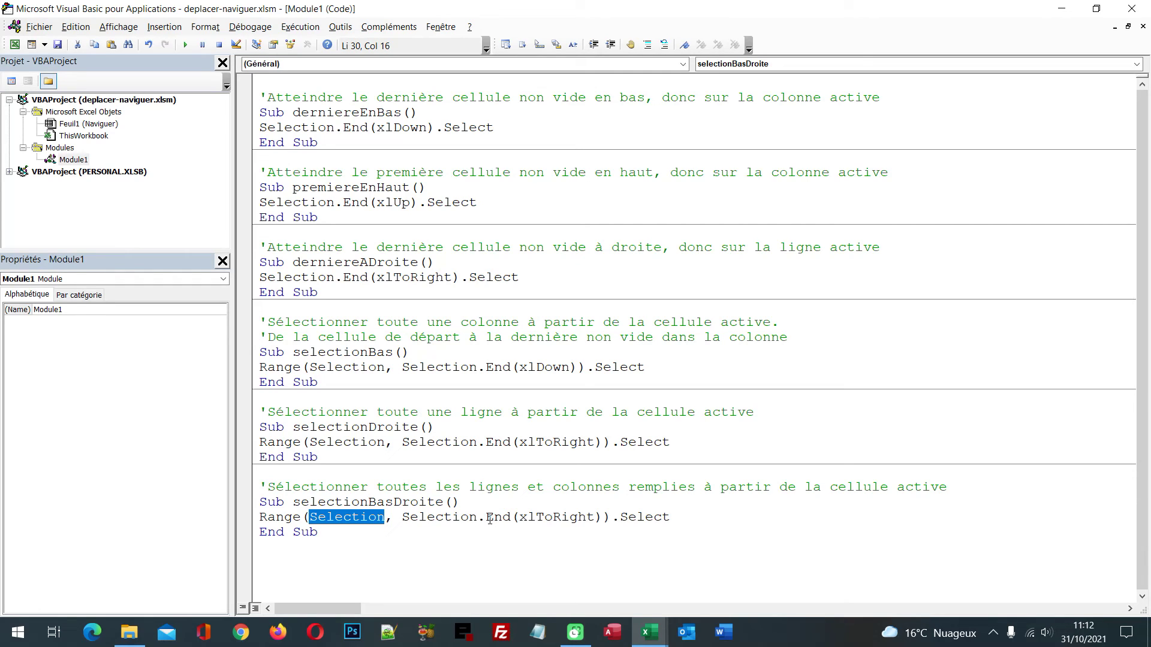
click(479, 367)
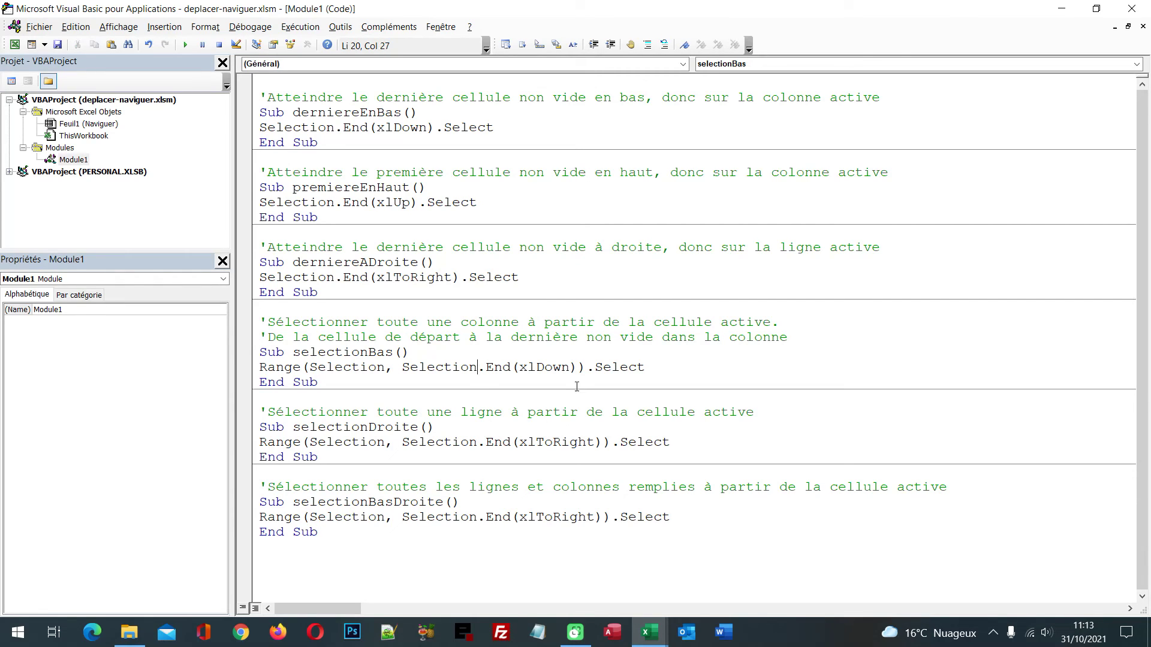
shift+click(575, 368)
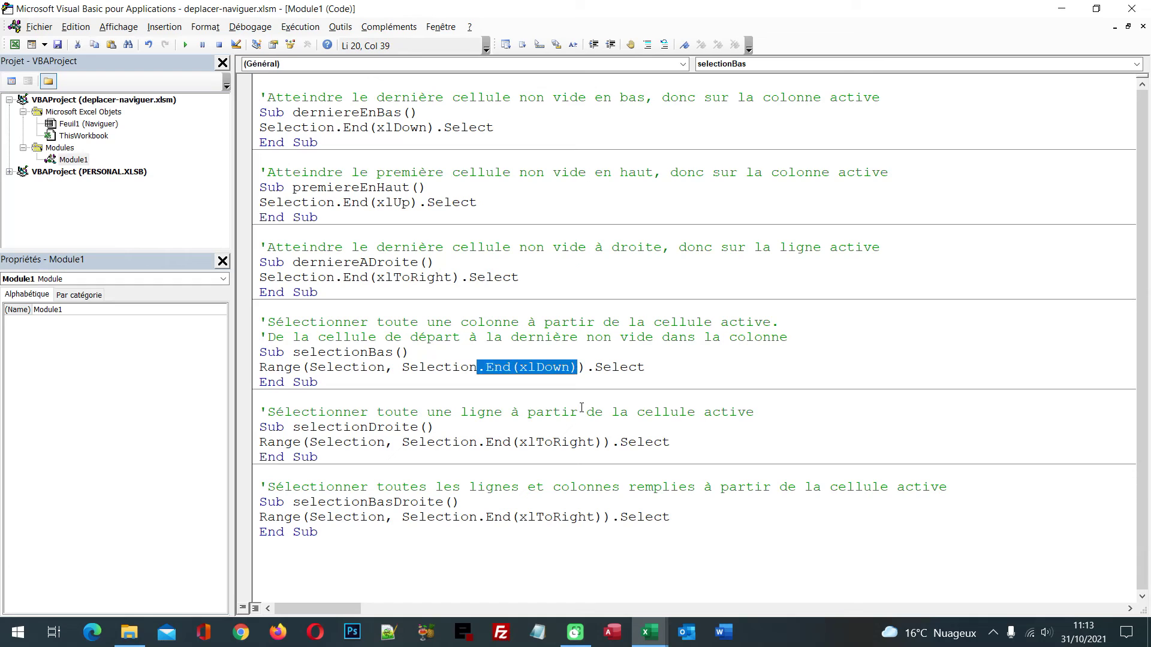
click(481, 523)
text(.End(xlDown))
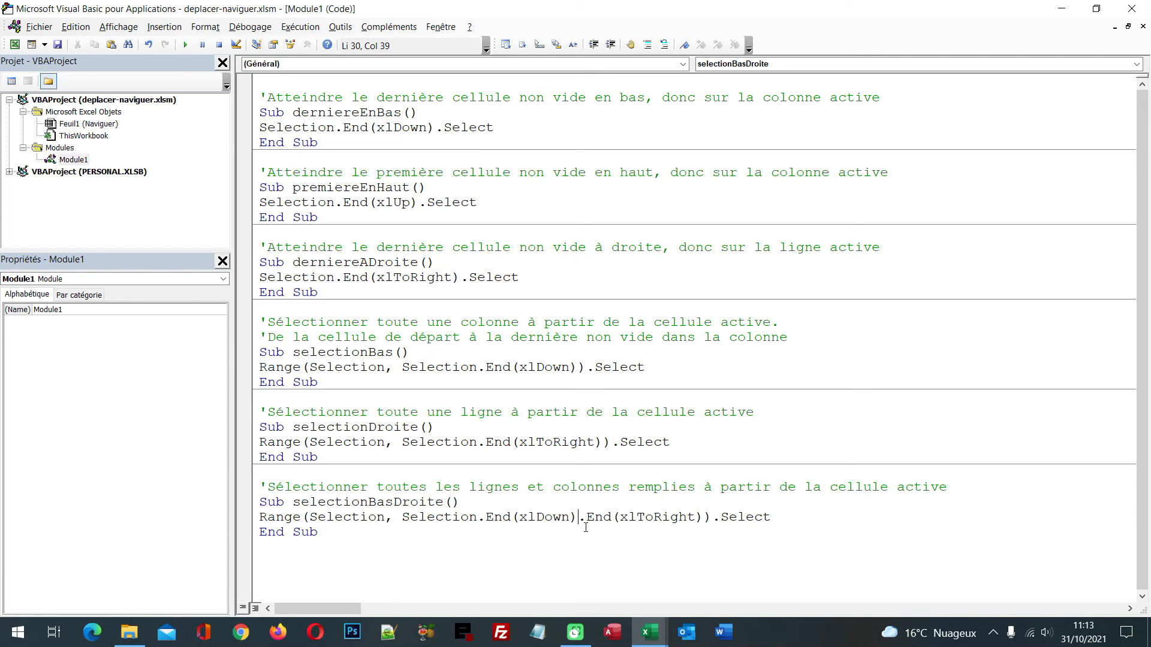
double_click(760, 518)
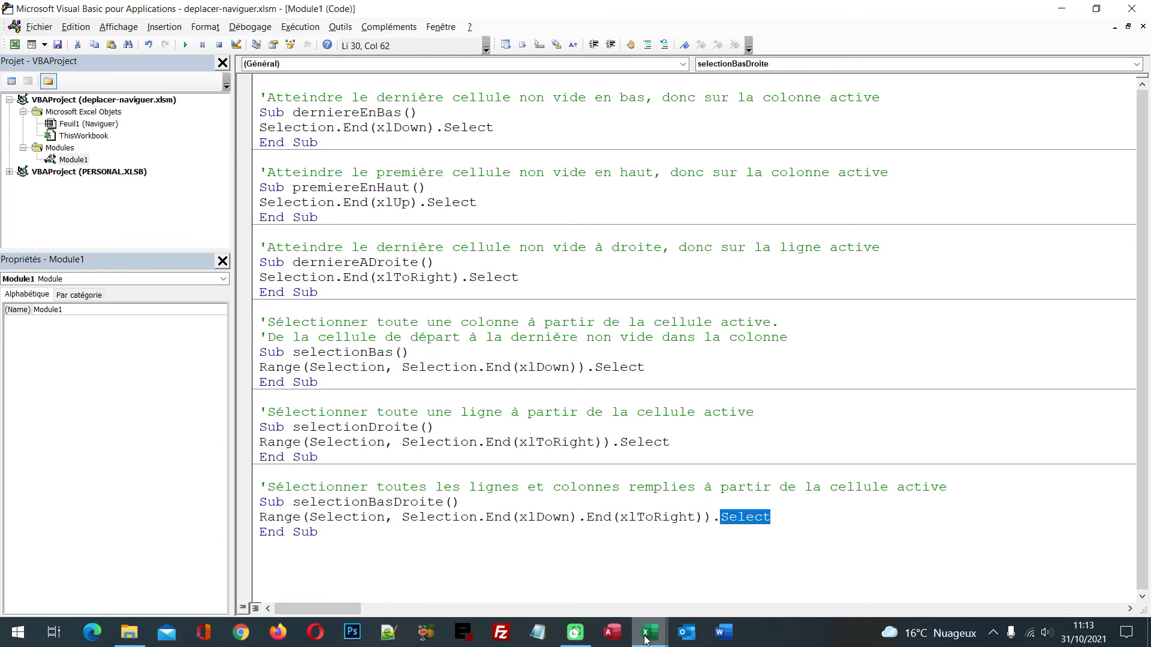
mouse_move(646, 633)
click(567, 573)
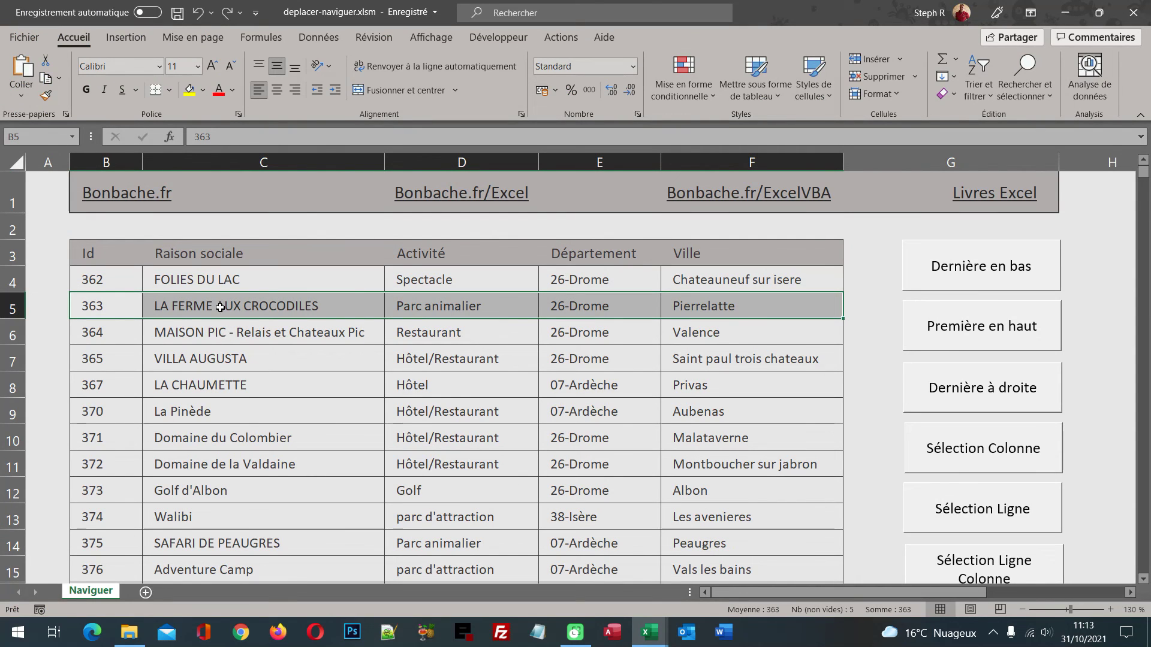
Run 'Sélection Ligne Colonne' from C7, confirm it selects through F1000, then return to C5
click(247, 364)
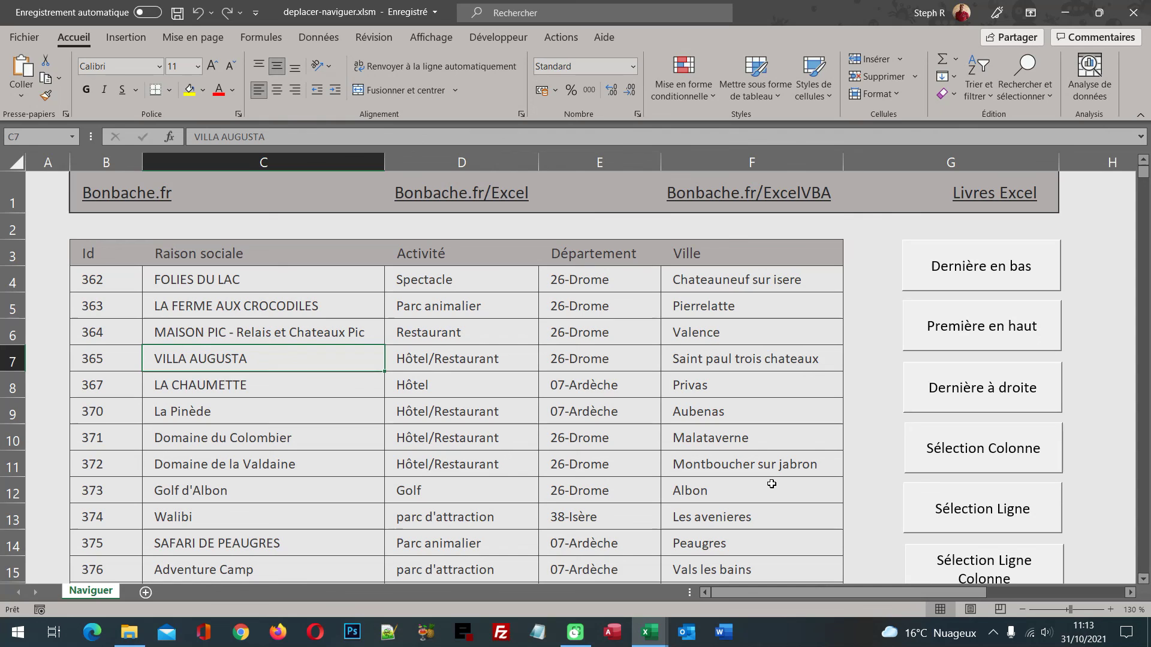
click(962, 565)
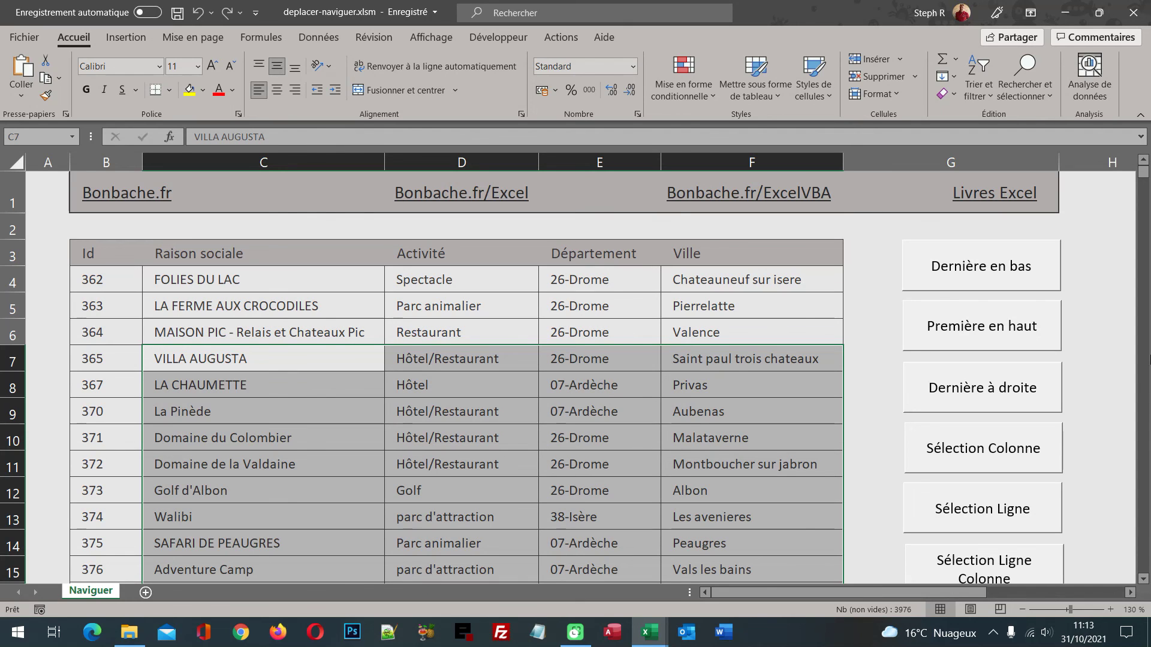
drag(1143, 173, 1143, 567)
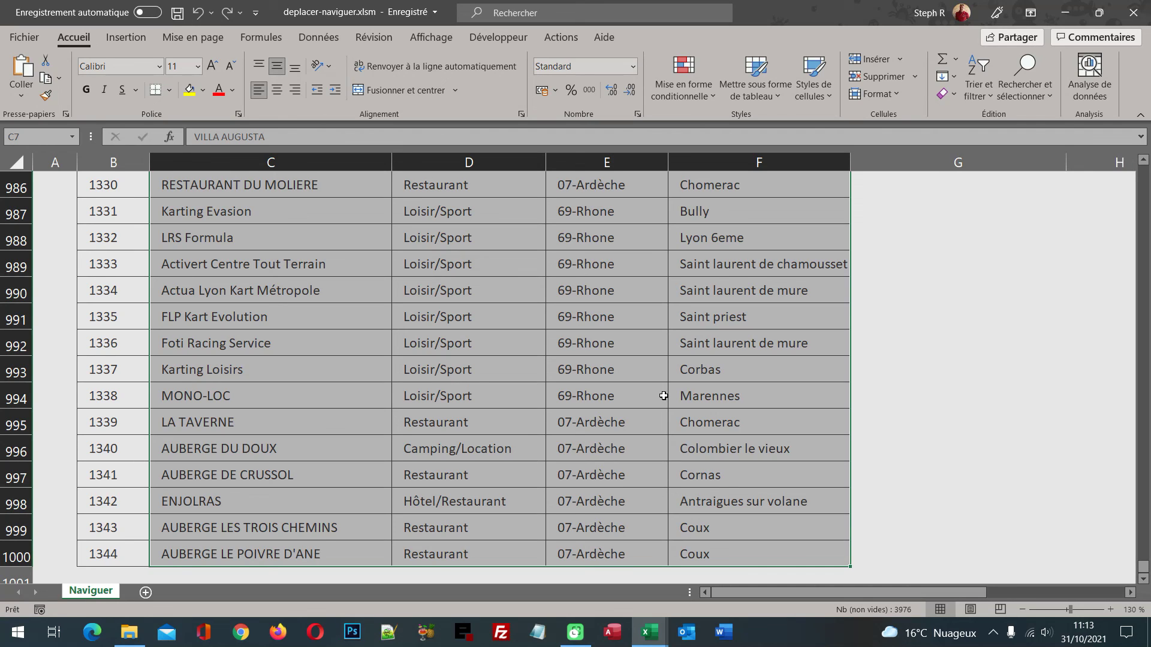
key(ctrl+Home)
click(364, 316)
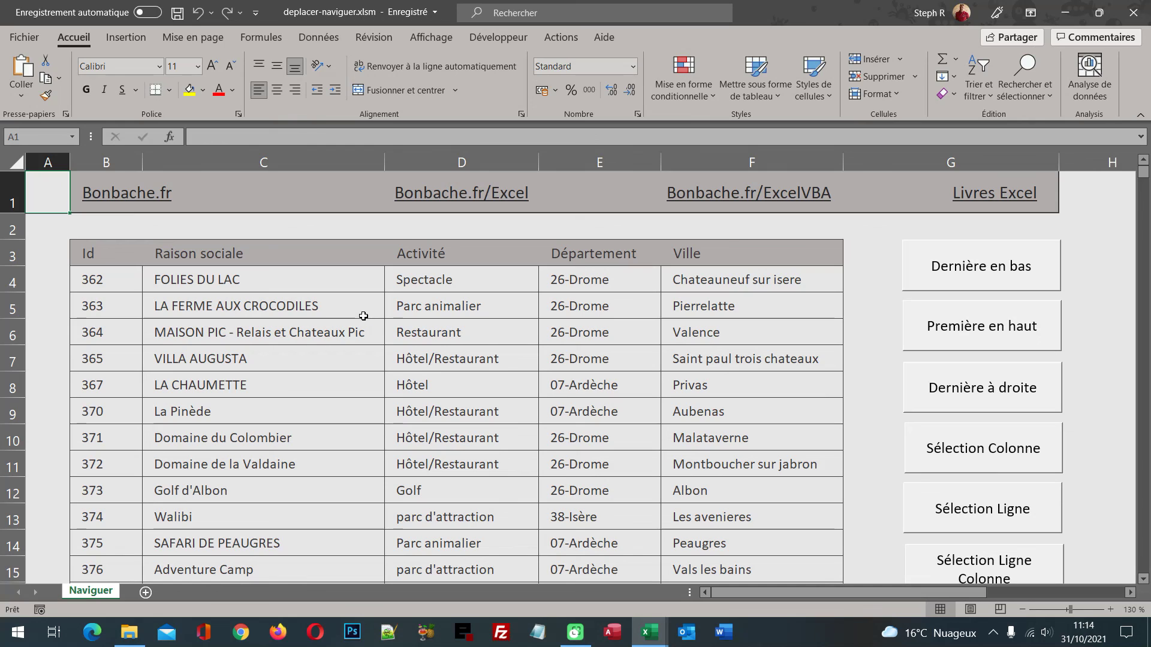